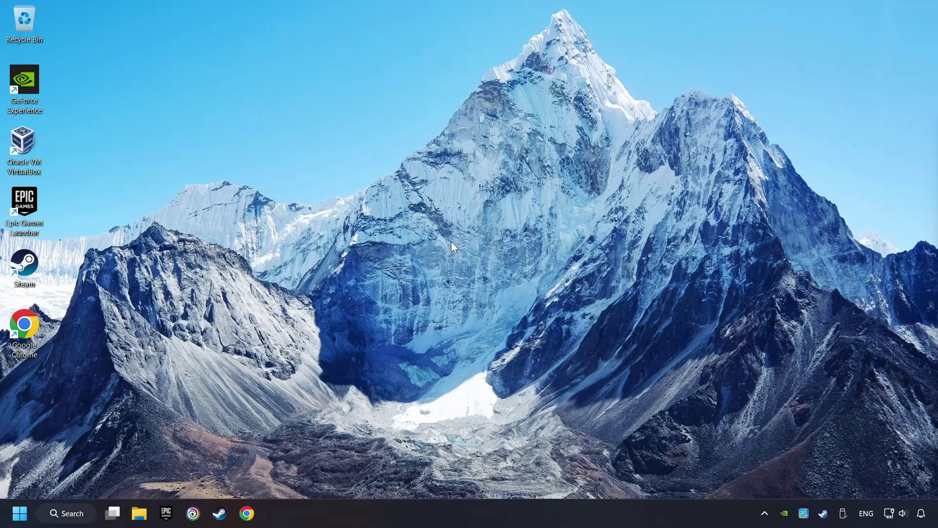
Launch Device Manager by searching 'device manager' from the taskbar.
{"action": "left_click", "coordinate": [73, 514]}
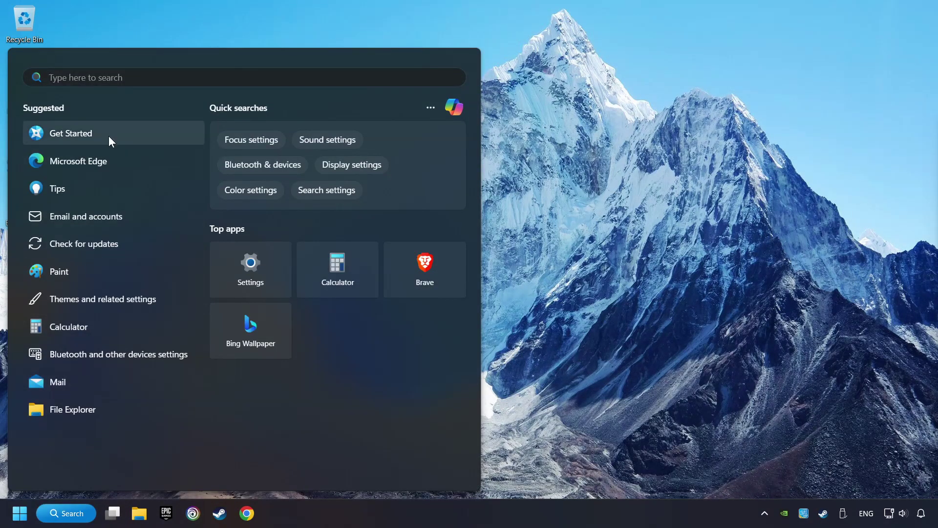
{"action": "type", "text": "device "}
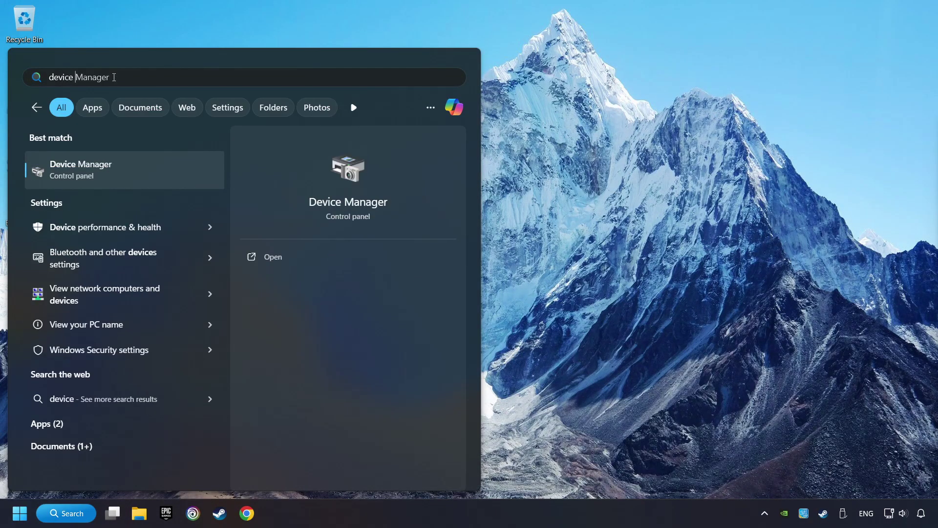
{"action": "type", "text": "manager"}
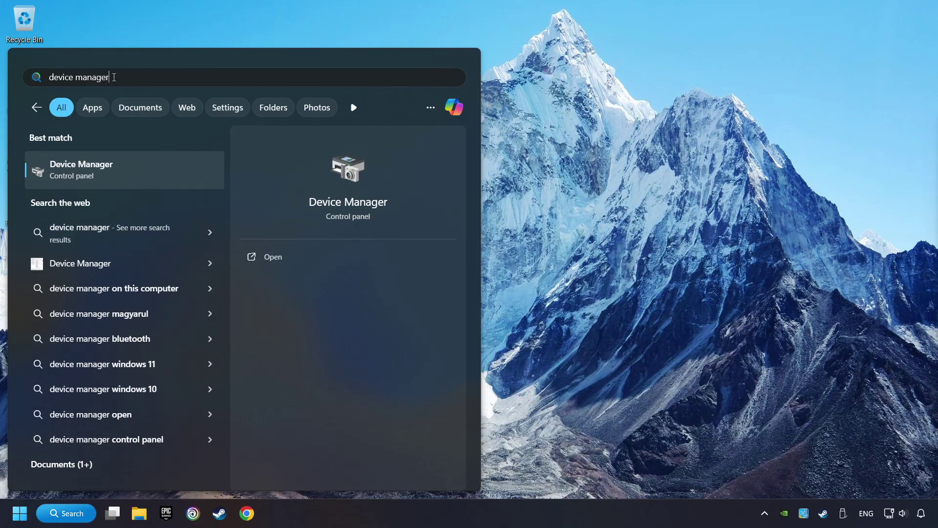
{"action": "left_click", "coordinate": [184, 172]}
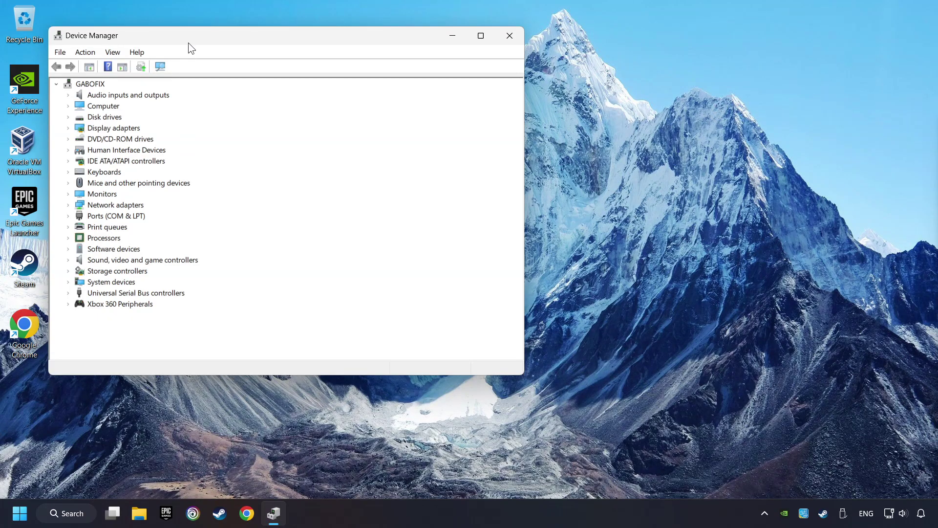
Disable the Xbox 360 Controller for Windows under Xbox 360 Peripherals.
{"action": "left_click_drag", "start_coordinate": [188, 43], "coordinate": [356, 94]}
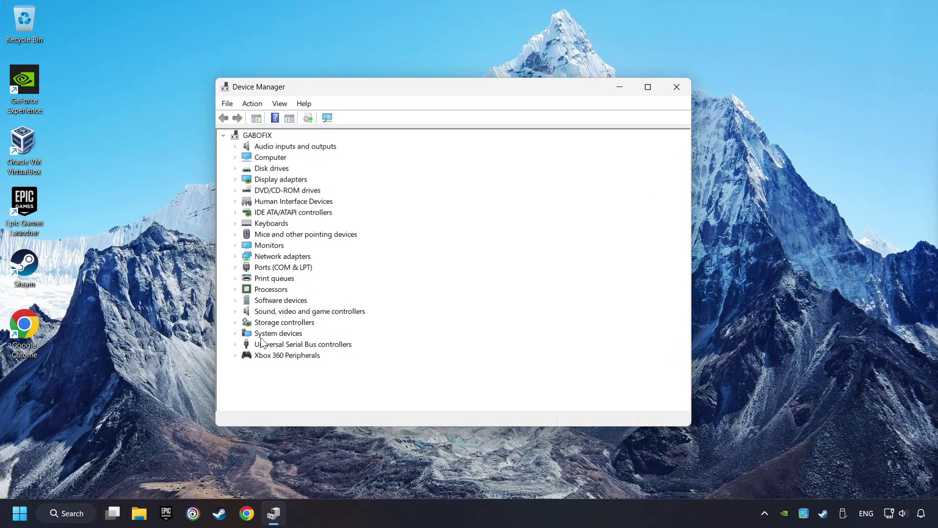
{"action": "left_click", "coordinate": [272, 358]}
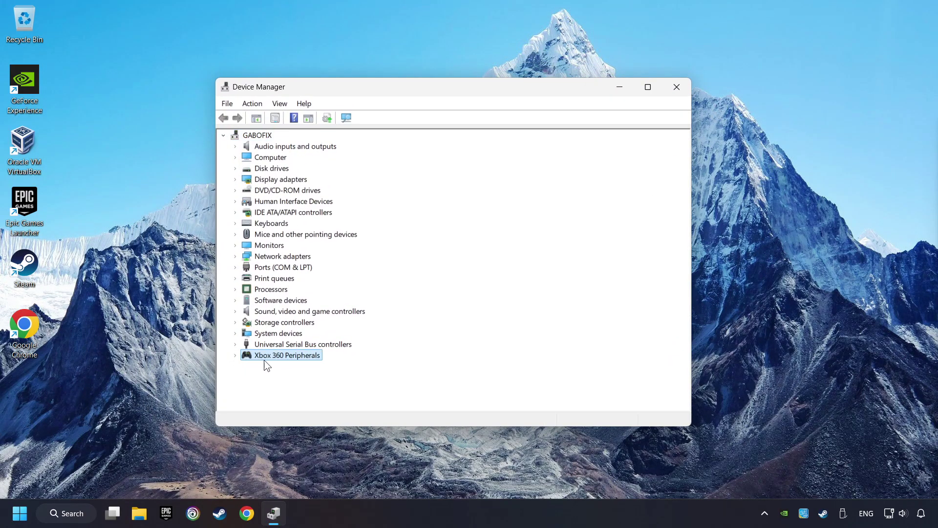
{"action": "left_click", "coordinate": [235, 356]}
{"action": "left_click", "coordinate": [275, 367]}
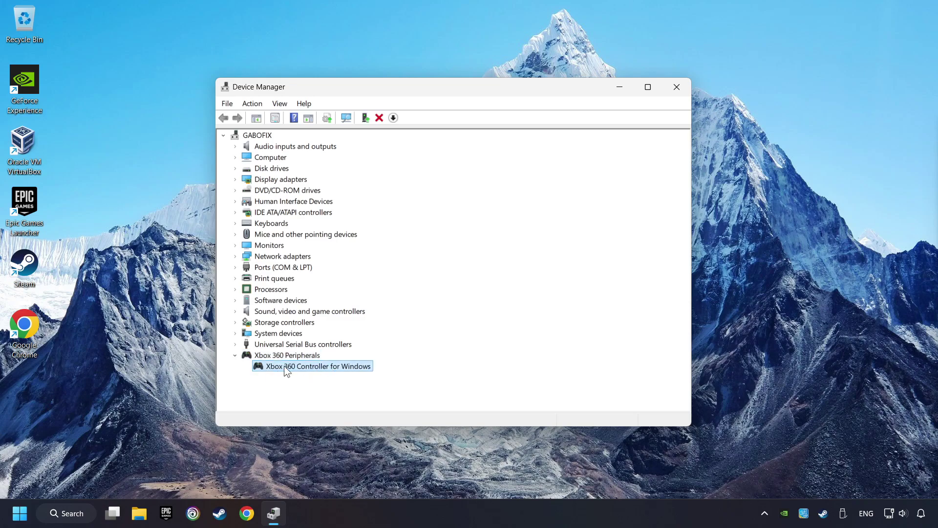
{"action": "right_click", "coordinate": [331, 371]}
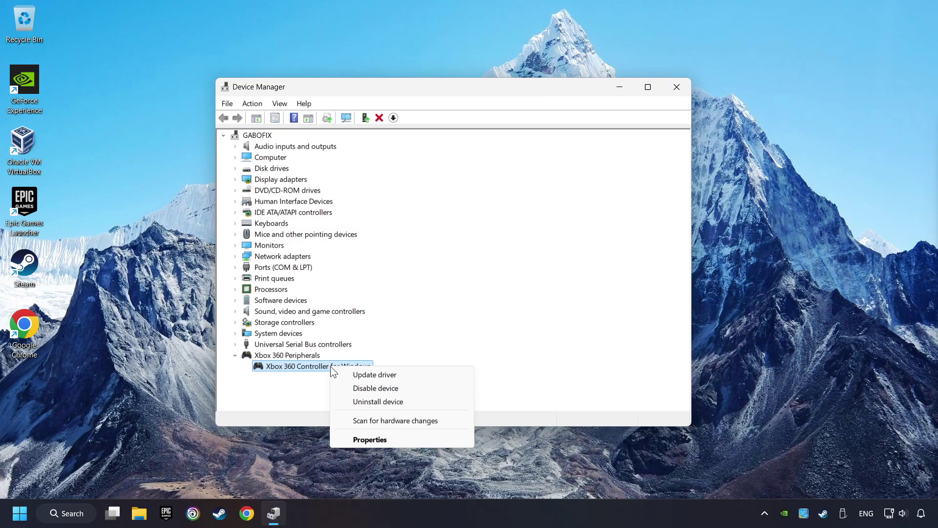
{"action": "left_click", "coordinate": [398, 388]}
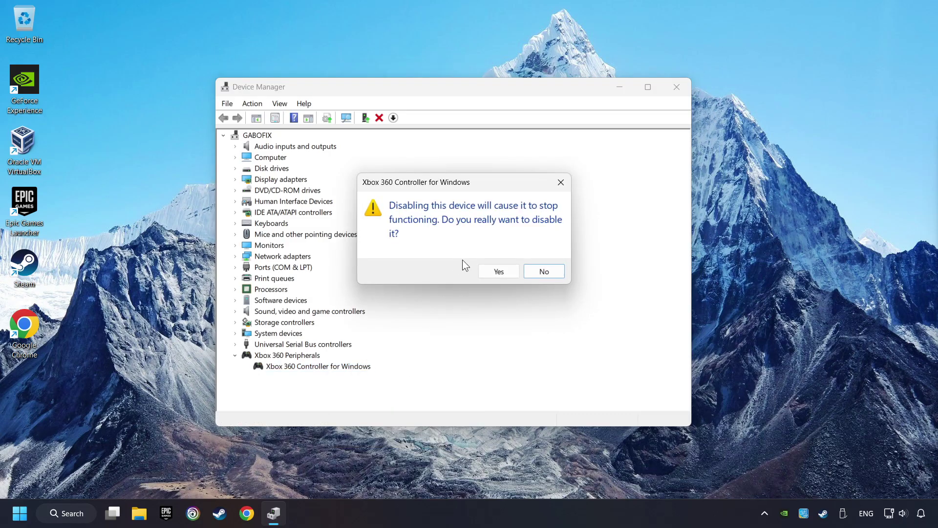
{"action": "left_click", "coordinate": [499, 272]}
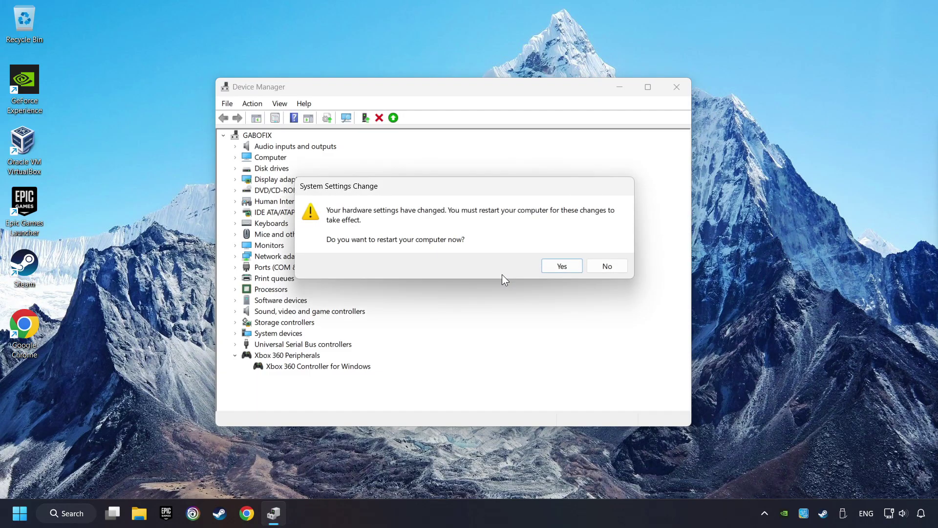
Decline the restart and re-enable the Xbox 360 controller.
{"action": "left_click", "coordinate": [564, 270]}
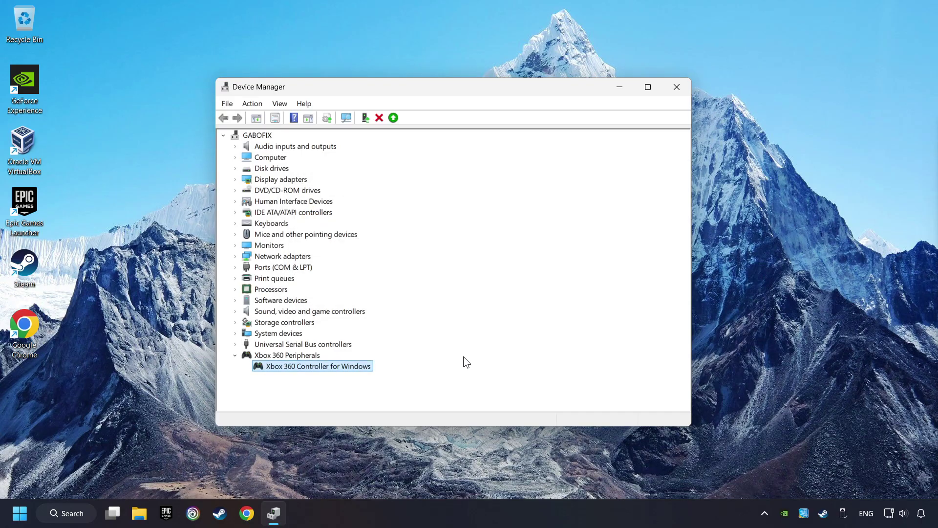
{"action": "right_click", "coordinate": [333, 366]}
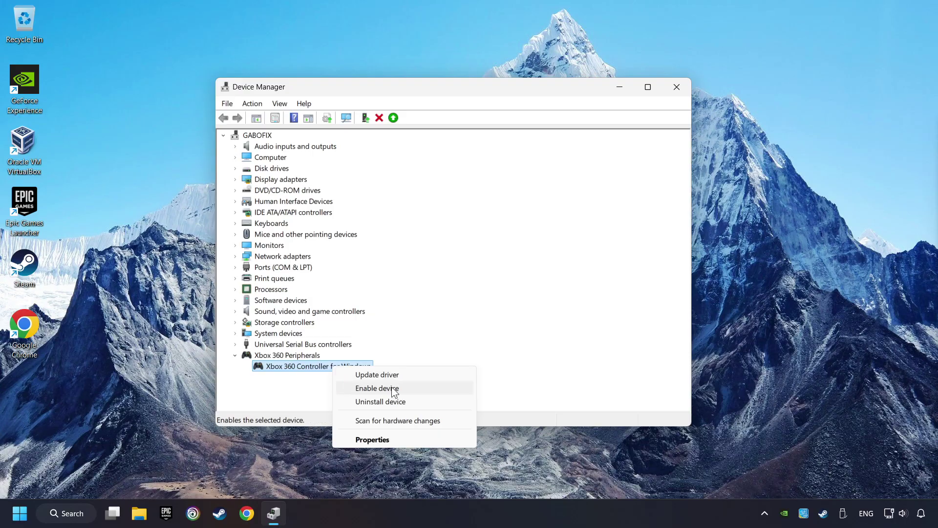
{"action": "left_click", "coordinate": [425, 390]}
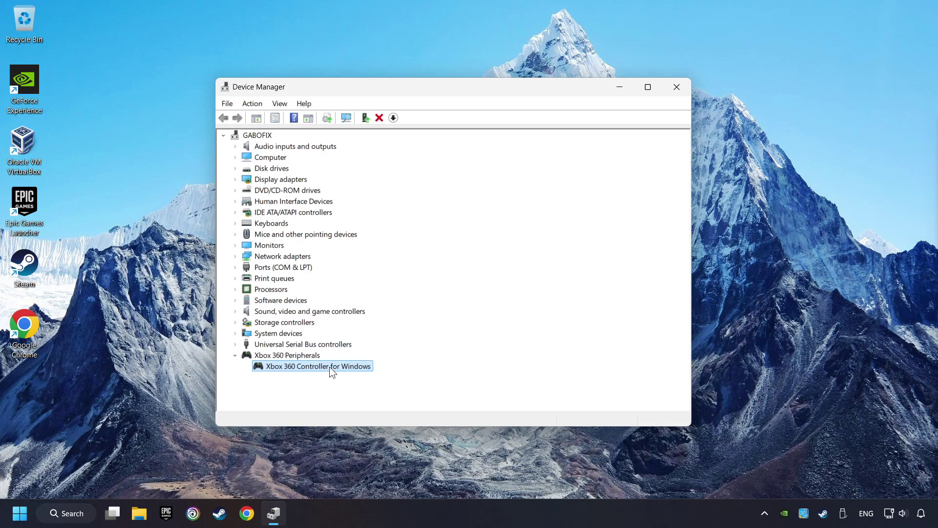
Reinstall the controller with the first Xbox 360 Controller for Windows driver from the computer's list.
{"action": "right_click", "coordinate": [331, 370]}
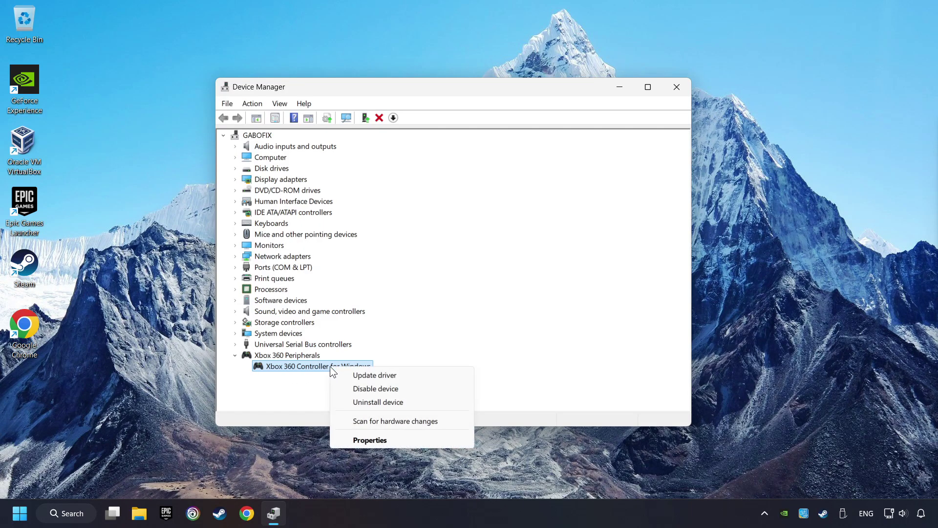
{"action": "left_click", "coordinate": [408, 374]}
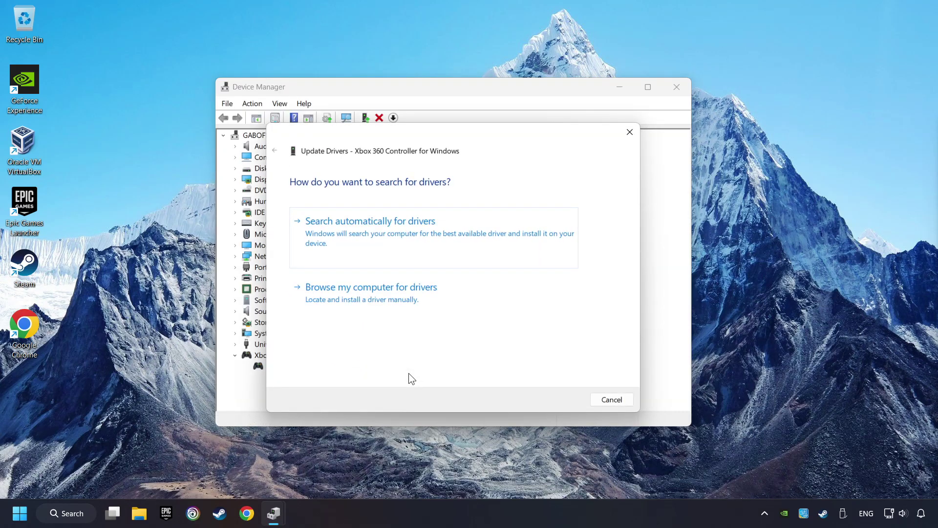
{"action": "left_click", "coordinate": [444, 301]}
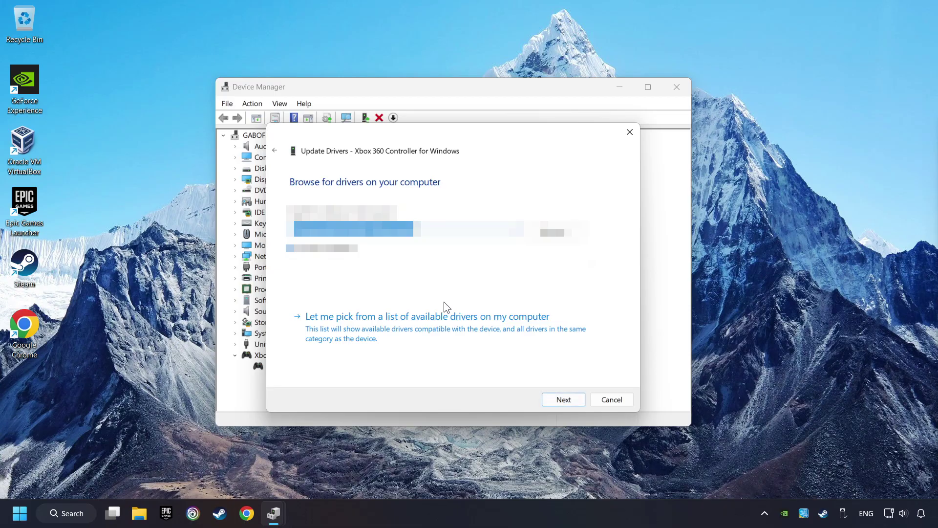
{"action": "left_click", "coordinate": [405, 333]}
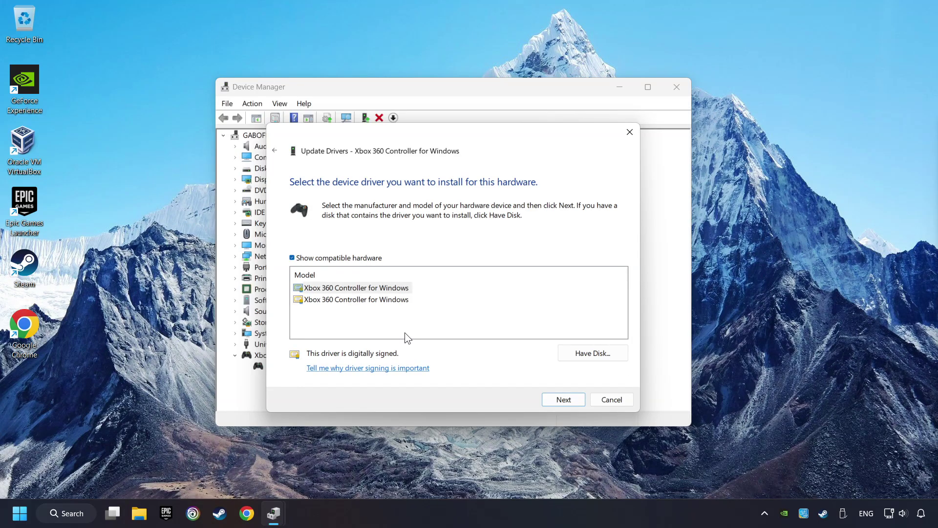
{"action": "left_click", "coordinate": [344, 288]}
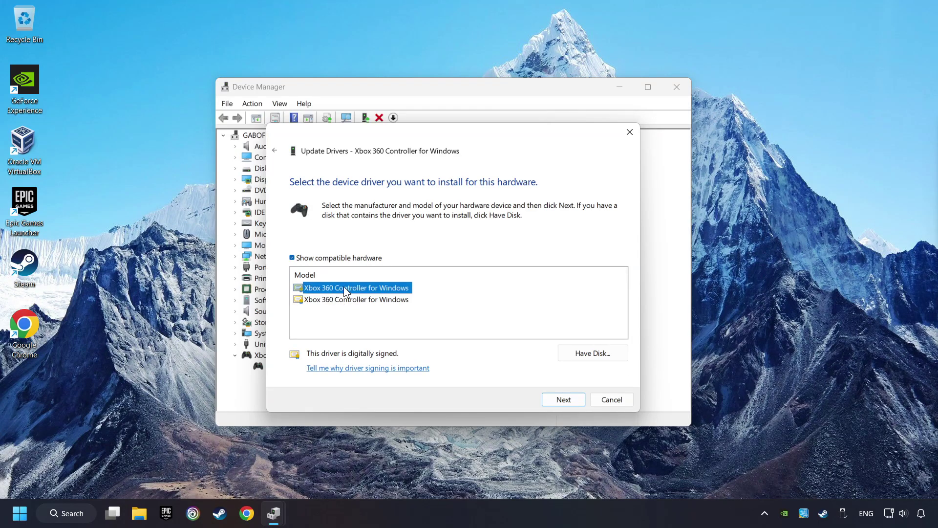
{"action": "left_click", "coordinate": [558, 403]}
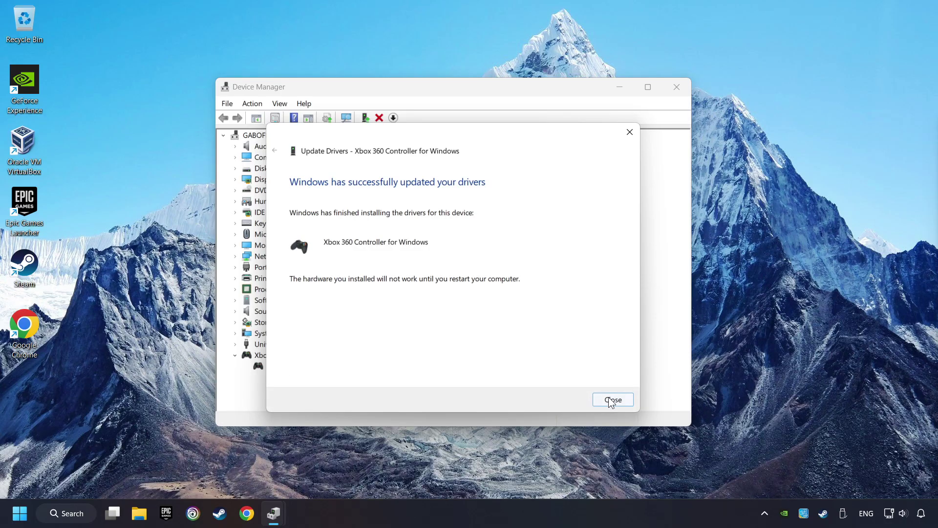
{"action": "left_click", "coordinate": [613, 399]}
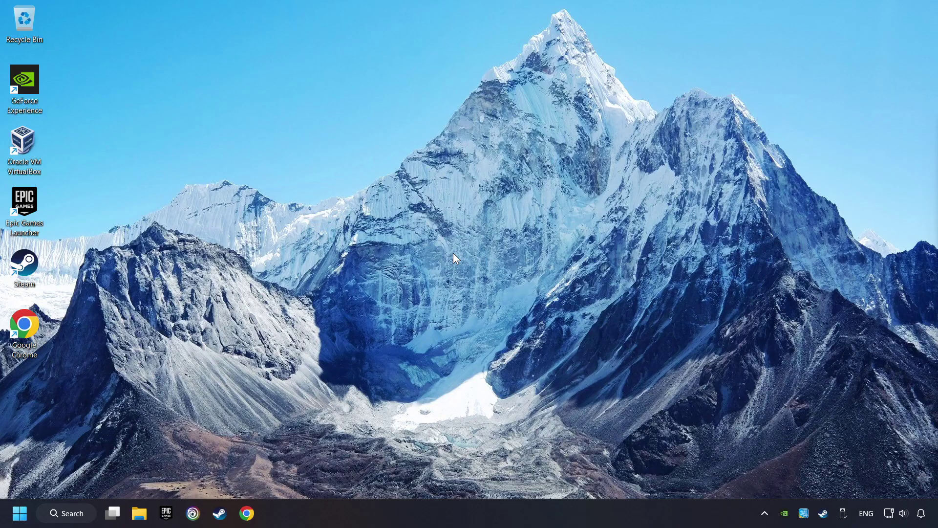
Reopen Device Manager by searching 'device manager'.
{"action": "left_click", "coordinate": [66, 513]}
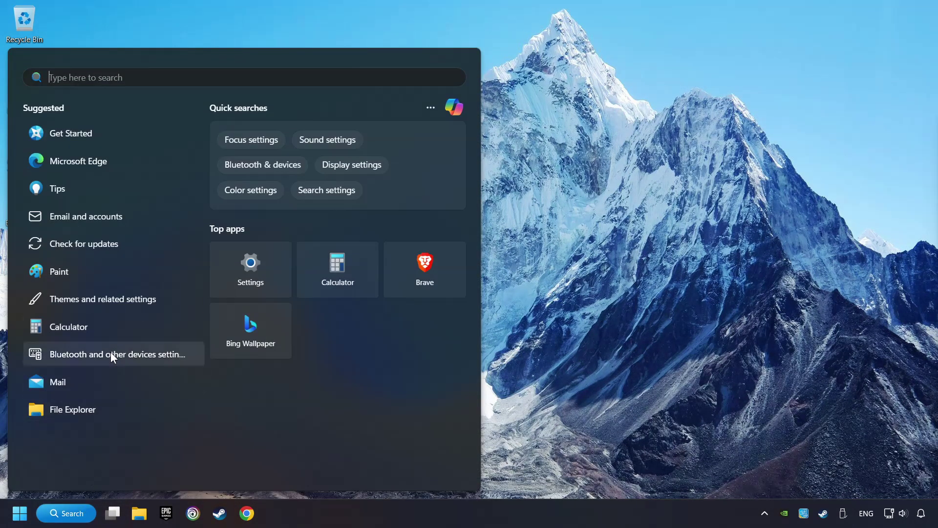
{"action": "type", "text": "devic"}
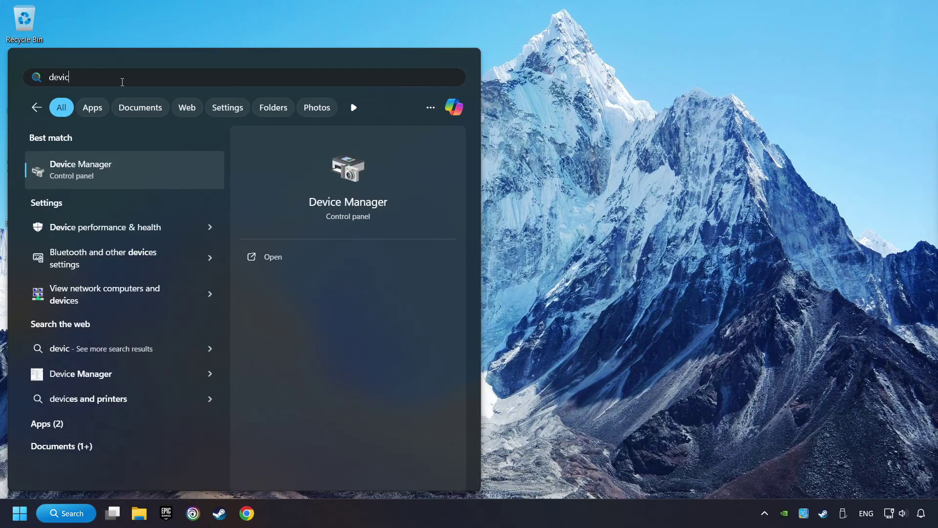
{"action": "type", "text": "e manager"}
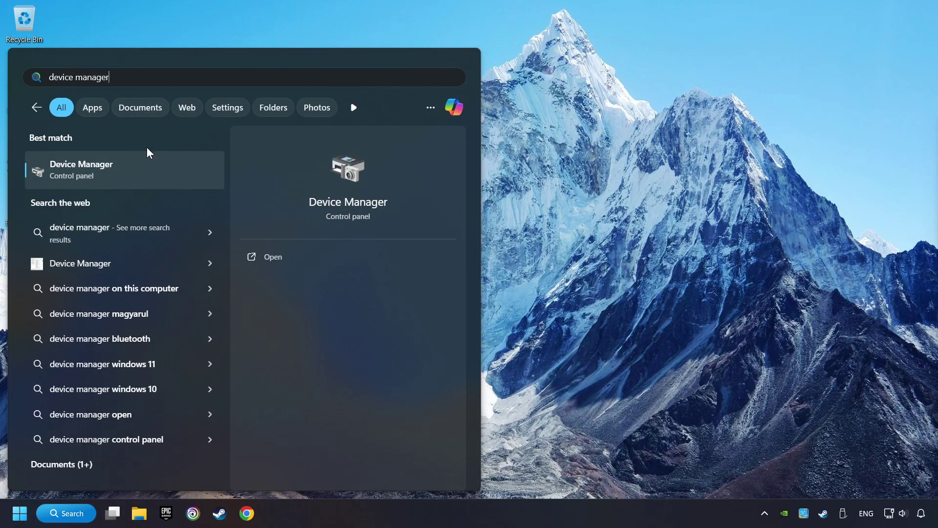
{"action": "left_click", "coordinate": [202, 175]}
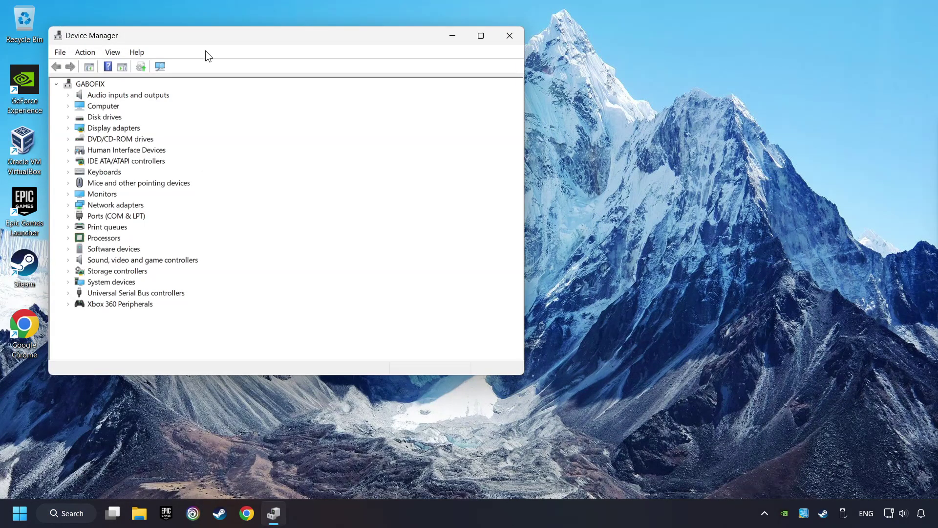
Open the Properties of the first Generic USB Hub under Universal Serial Bus controllers.
{"action": "left_click_drag", "start_coordinate": [286, 65], "coordinate": [384, 101]}
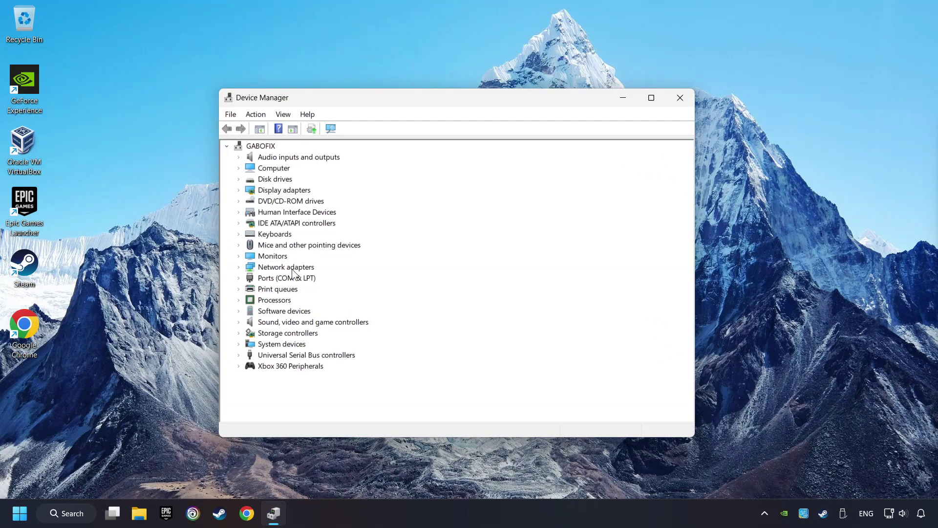
{"action": "left_click", "coordinate": [251, 356]}
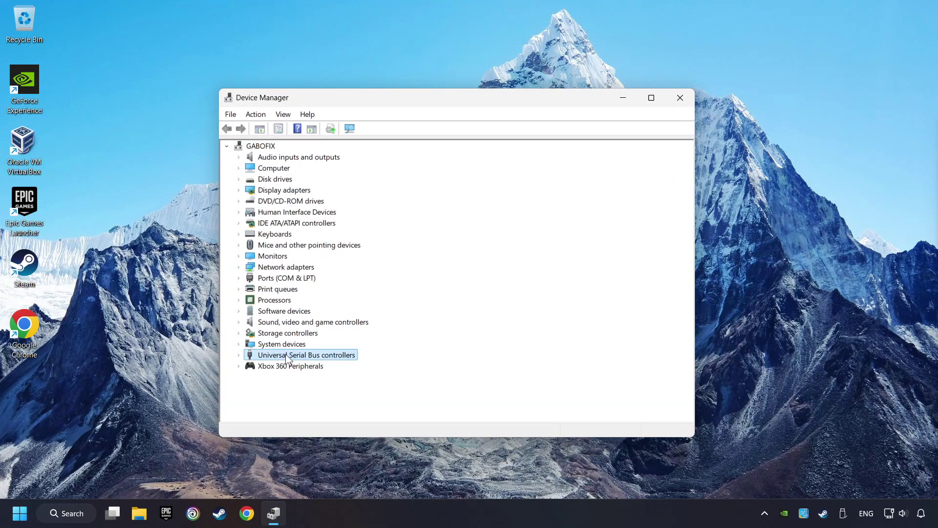
{"action": "left_click", "coordinate": [236, 355]}
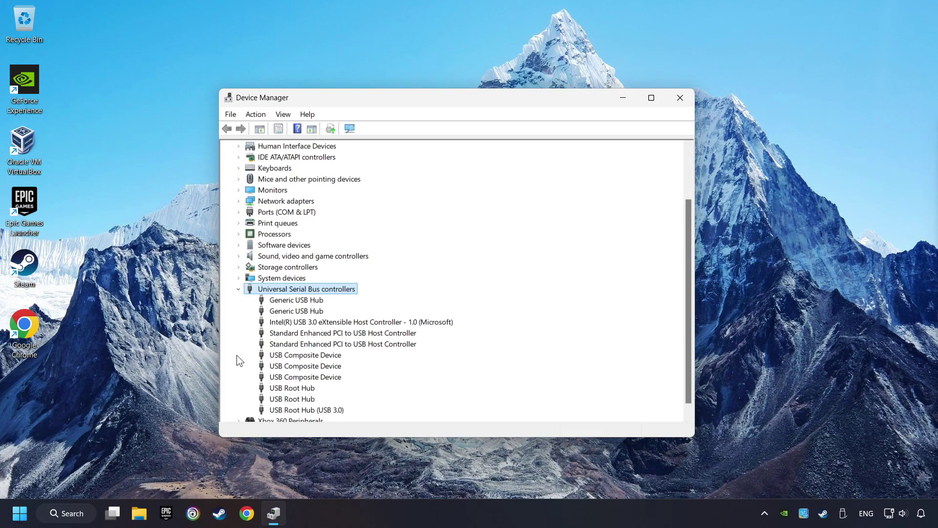
{"action": "scroll", "coordinate": [255, 344], "scroll_direction": "down", "scroll_amount": 1}
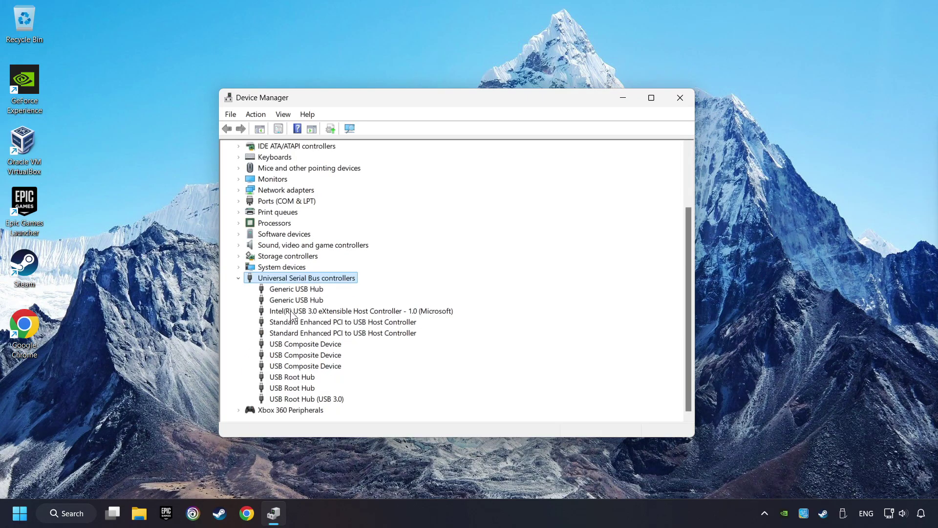
{"action": "left_click", "coordinate": [253, 293]}
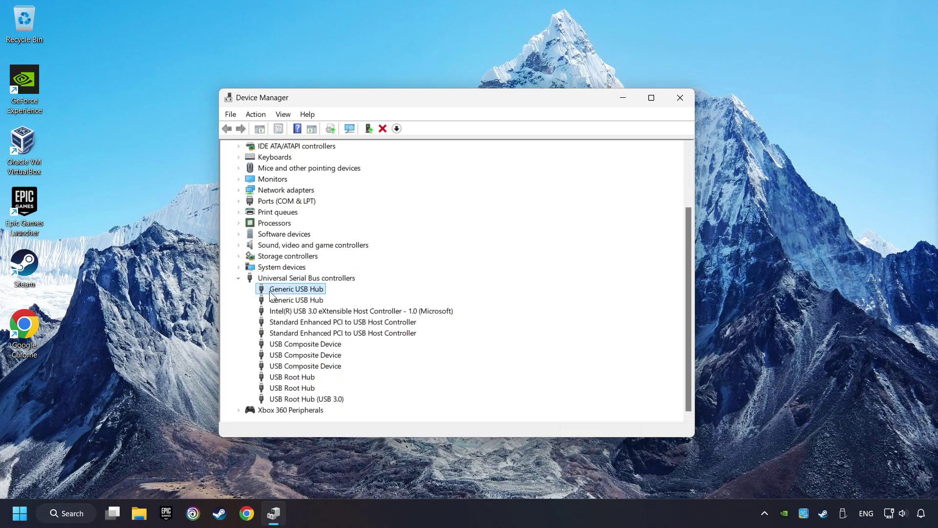
{"action": "right_click", "coordinate": [323, 288]}
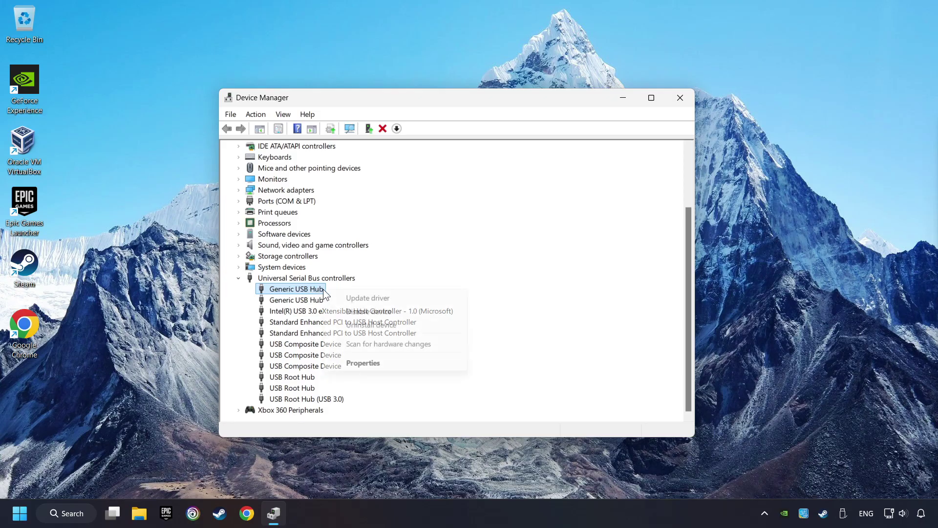
{"action": "left_click", "coordinate": [374, 363]}
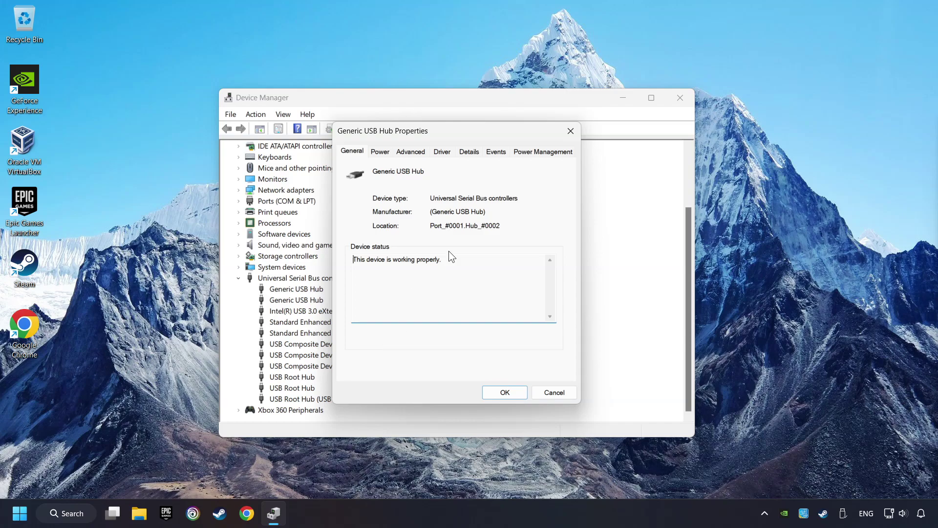
Check the hub's Power Management settings, confirm with OK, and close Device Manager.
{"action": "left_click", "coordinate": [553, 157]}
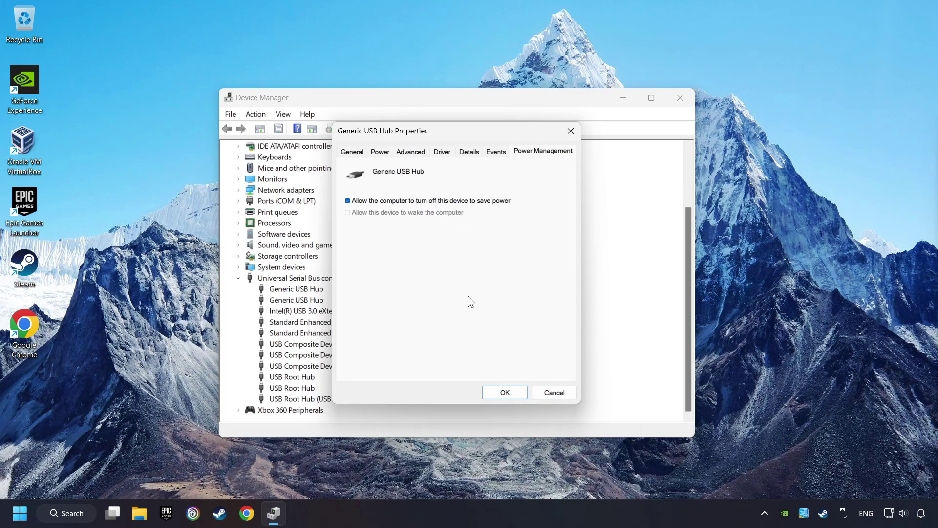
{"action": "left_click", "coordinate": [504, 393]}
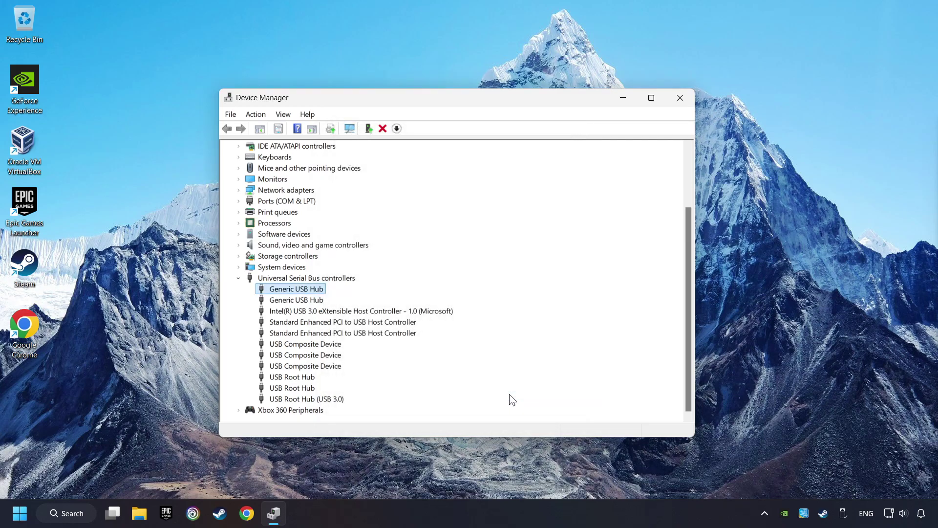
{"action": "left_click", "coordinate": [680, 100]}
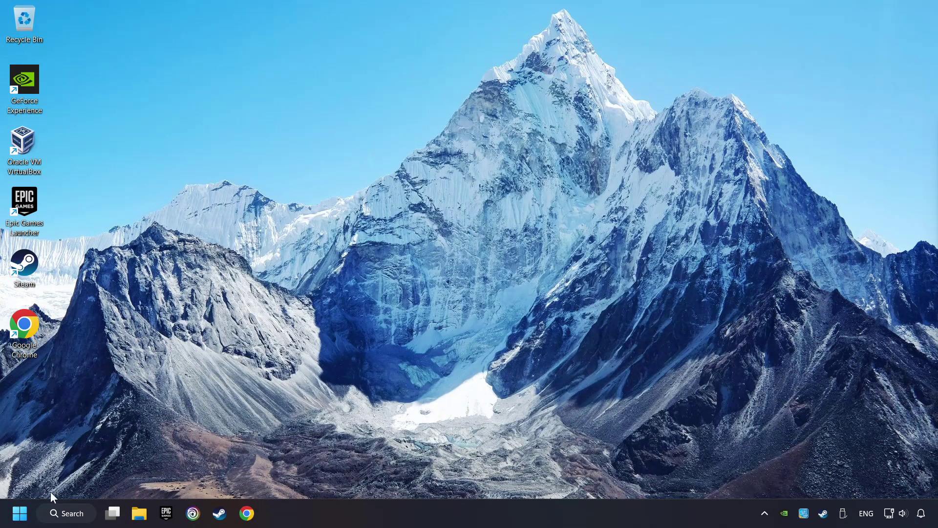
Open Set up USB game controllers by searching 'controllers'.
{"action": "left_click", "coordinate": [68, 513]}
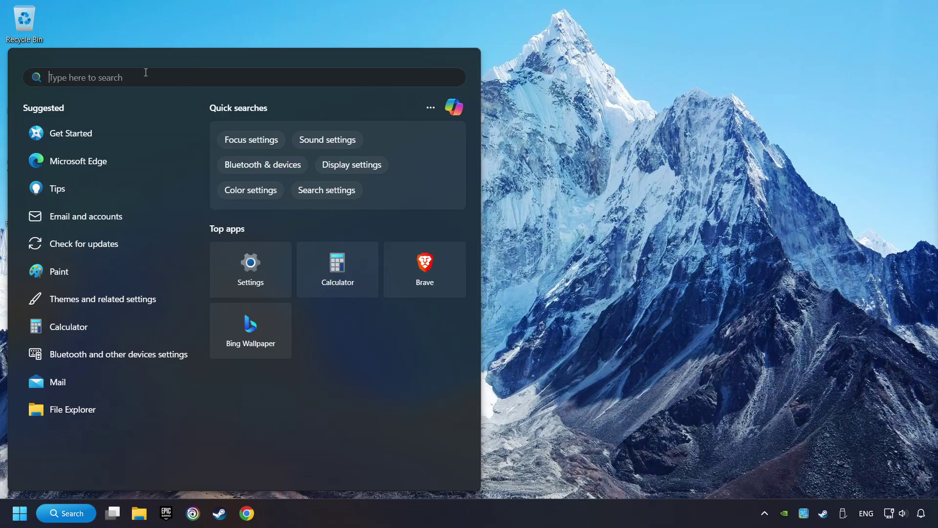
{"action": "type", "text": "controllers"}
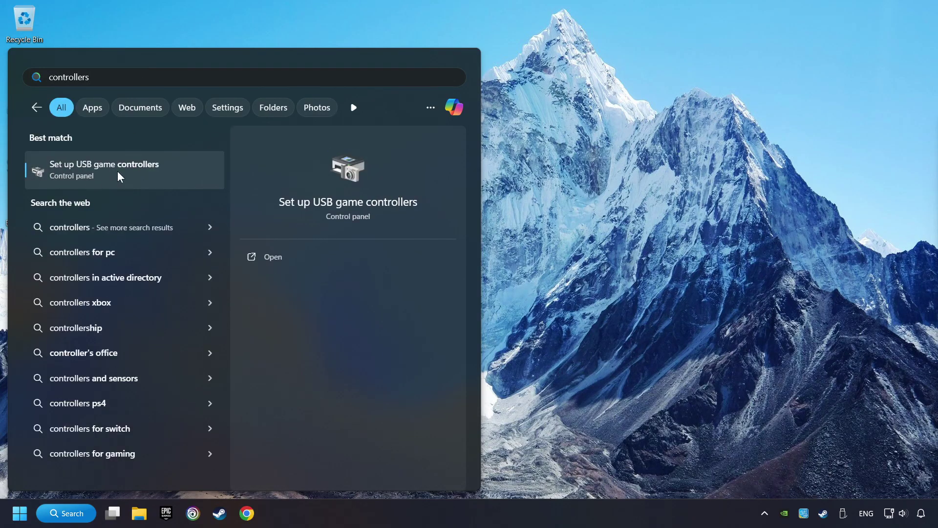
{"action": "left_click", "coordinate": [188, 172]}
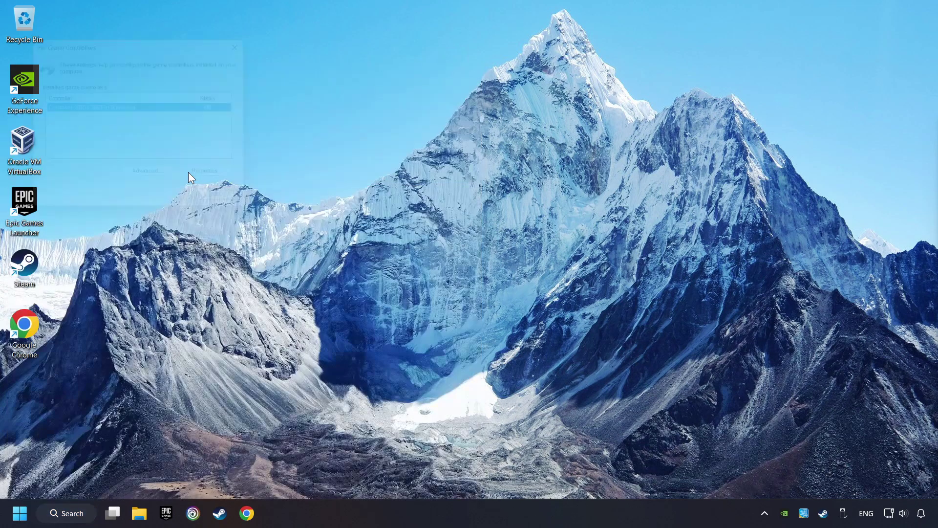
{"action": "left_click_drag", "start_coordinate": [143, 45], "coordinate": [462, 173]}
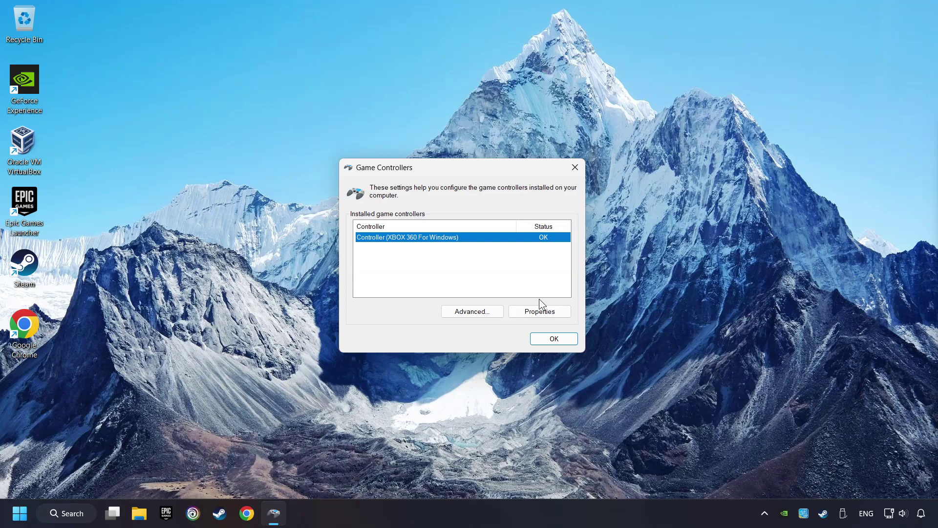
Open the XBOX 360 controller's Settings and reset its calibration to defaults.
{"action": "left_click", "coordinate": [540, 315]}
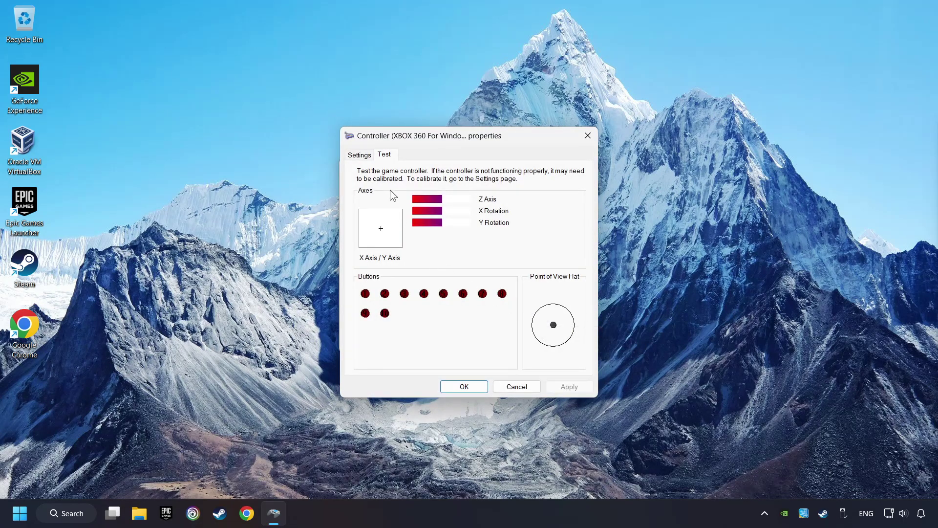
{"action": "left_click", "coordinate": [359, 155]}
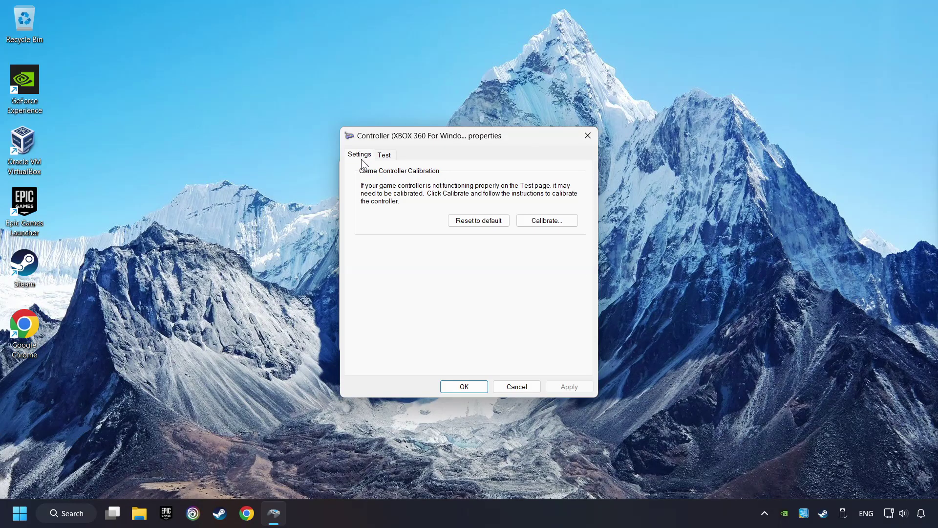
{"action": "left_click", "coordinate": [476, 230]}
Run the XBOX 360 calibration wizard through every axis to Finish, then Apply and OK.
{"action": "left_click", "coordinate": [564, 225]}
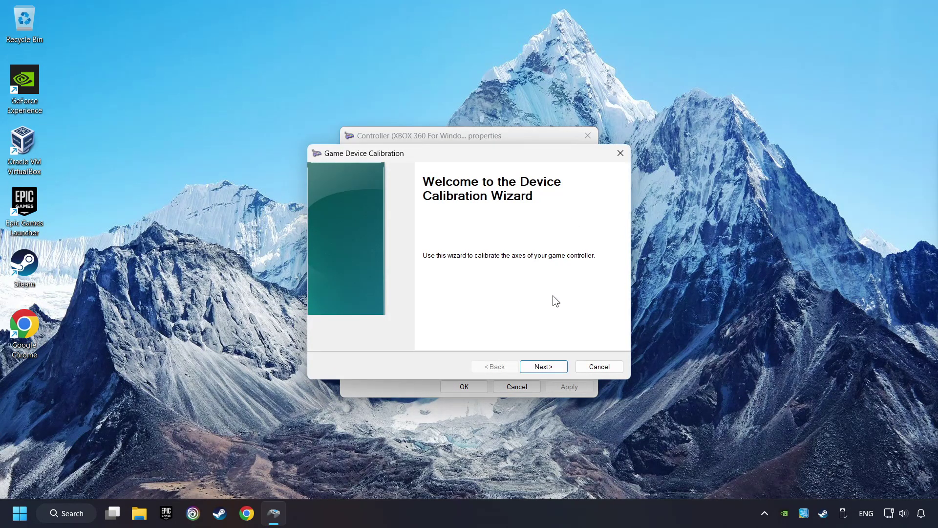
{"action": "left_click", "coordinate": [547, 367]}
{"action": "left_click", "coordinate": [547, 367]}
{"action": "left_click", "coordinate": [547, 367]}
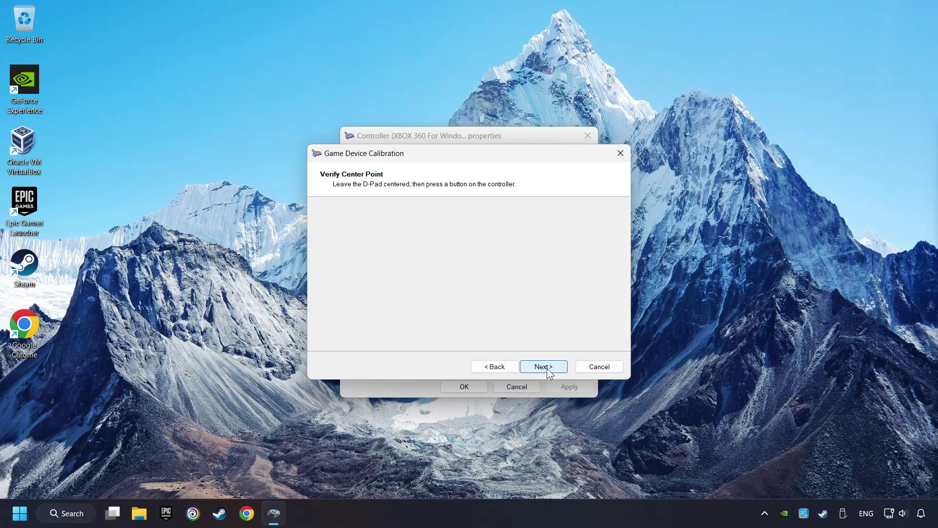
{"action": "left_click", "coordinate": [547, 367]}
{"action": "left_click", "coordinate": [547, 367]}
{"action": "left_click", "coordinate": [546, 367]}
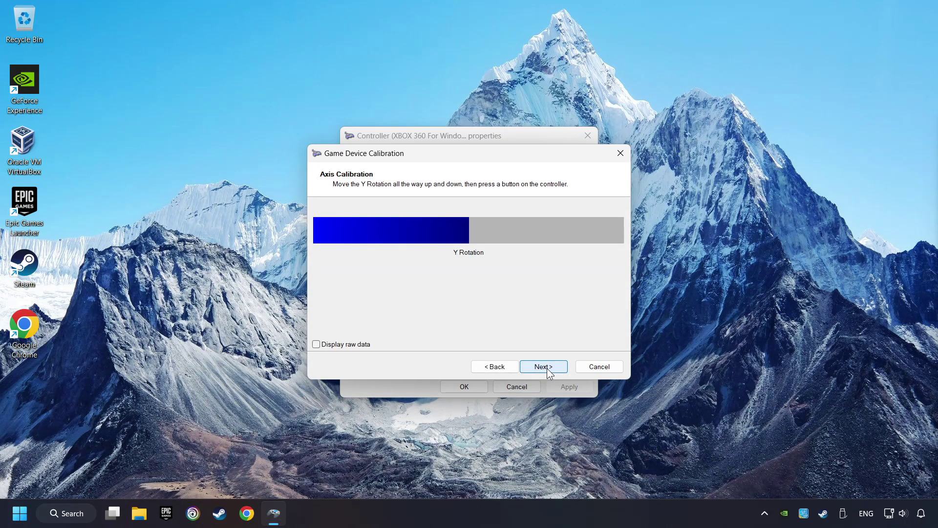
{"action": "left_click", "coordinate": [547, 367]}
{"action": "left_click", "coordinate": [543, 367]}
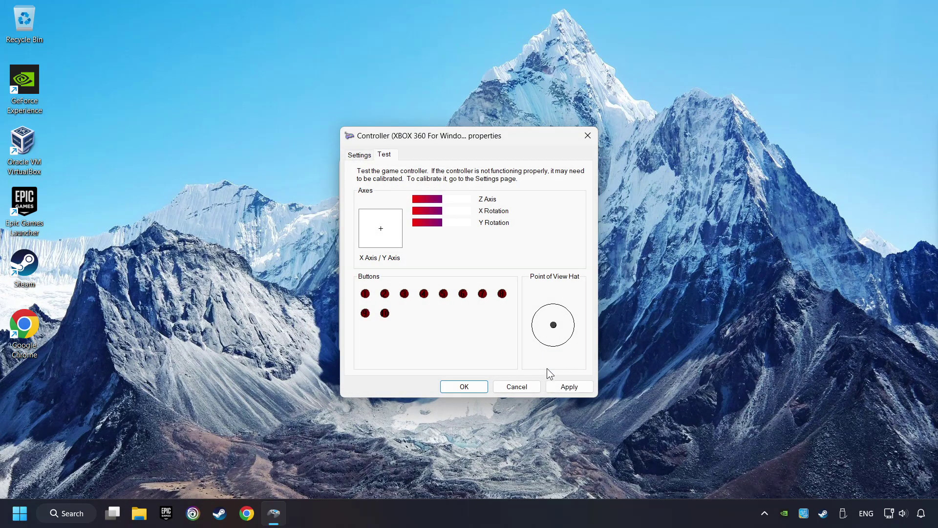
{"action": "left_click", "coordinate": [573, 389]}
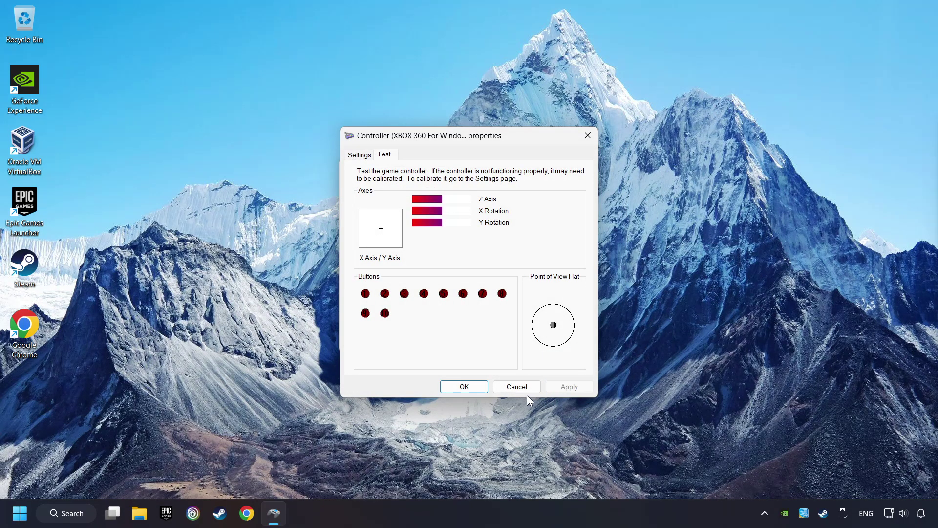
{"action": "left_click", "coordinate": [463, 387]}
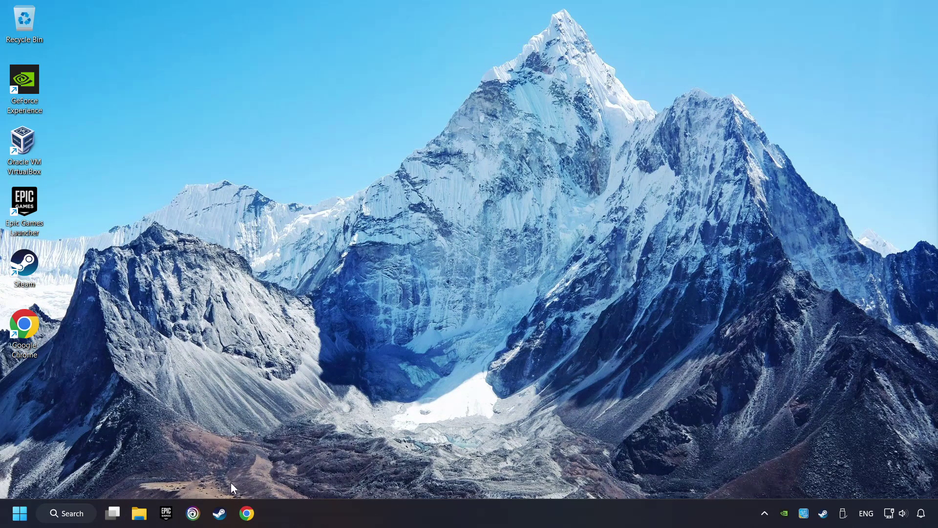
Open Steam's Settings at the Controller section.
{"action": "left_click", "coordinate": [219, 513]}
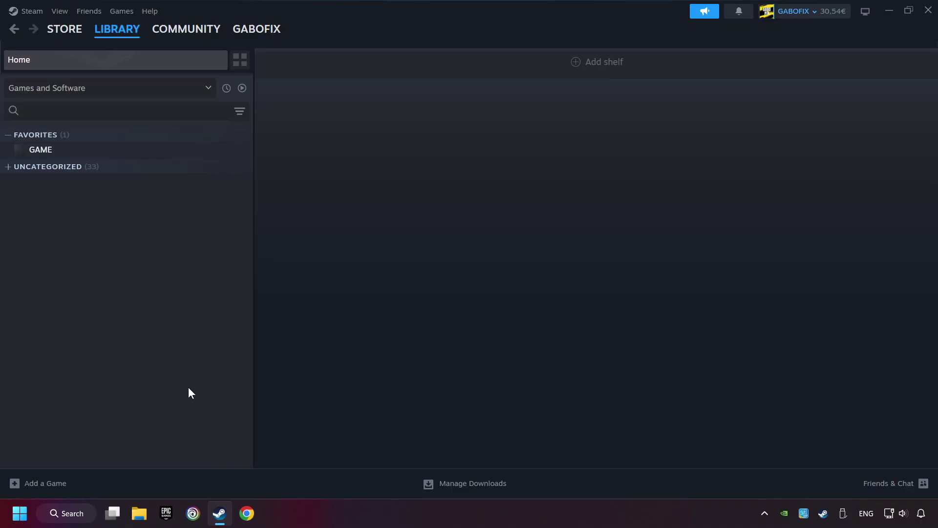
{"action": "left_click", "coordinate": [34, 11]}
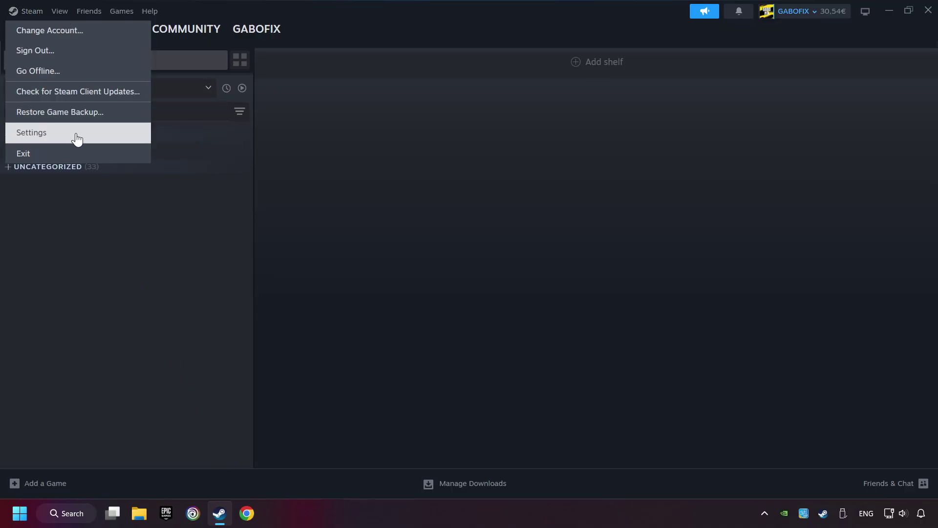
{"action": "left_click", "coordinate": [100, 139]}
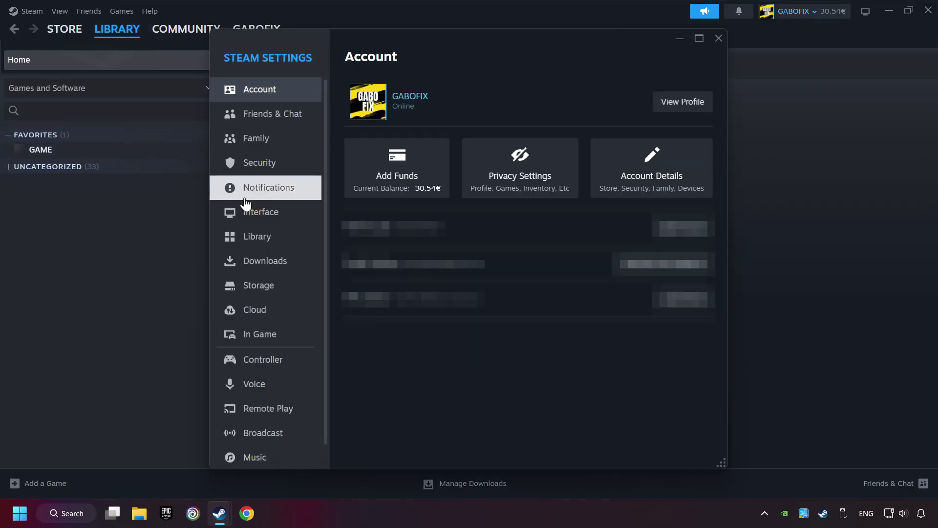
{"action": "scroll", "coordinate": [246, 210], "scroll_direction": "down", "scroll_amount": 1}
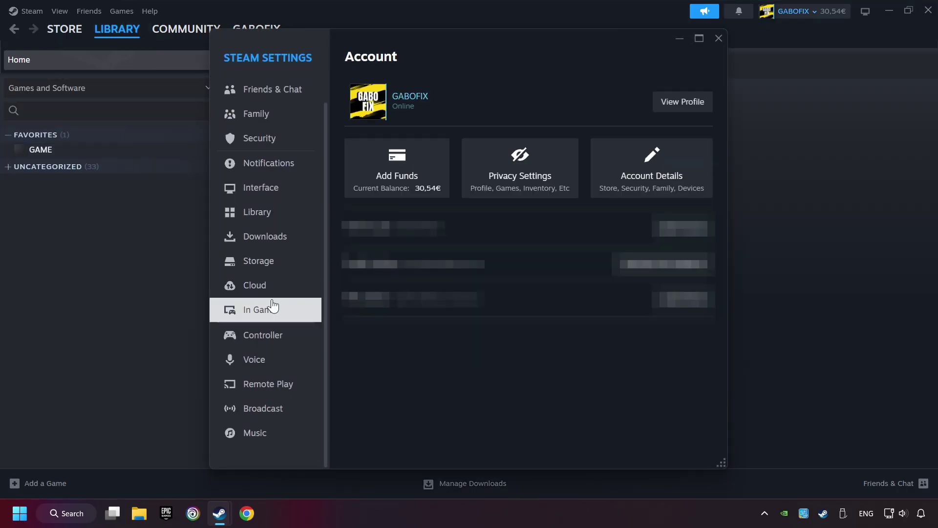
{"action": "left_click", "coordinate": [310, 340]}
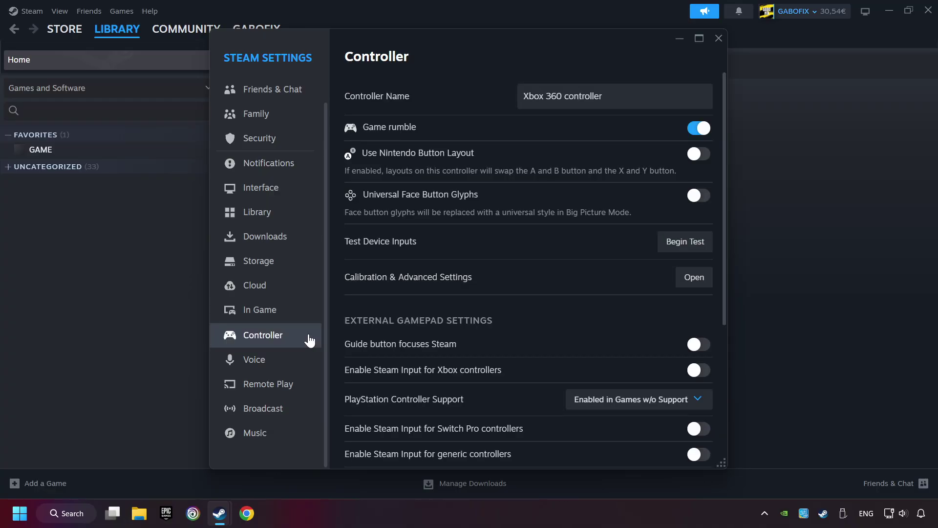
Enable Steam Input for Xbox, Switch Pro and generic controllers, leaving PlayStation unchanged.
{"action": "scroll", "coordinate": [511, 290], "scroll_direction": "down", "scroll_amount": 3}
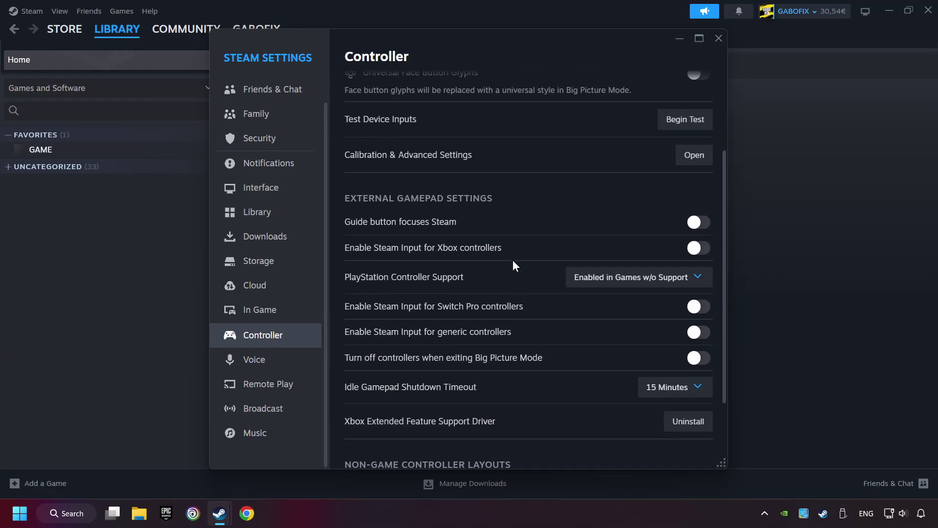
{"action": "left_click", "coordinate": [698, 249]}
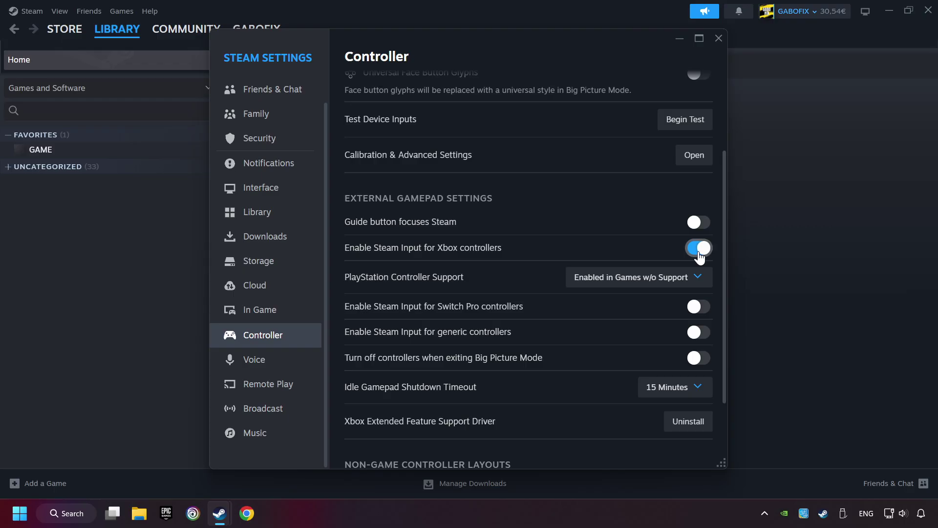
{"action": "left_click", "coordinate": [676, 277]}
{"action": "left_click", "coordinate": [660, 328]}
{"action": "left_click", "coordinate": [699, 306]}
{"action": "left_click", "coordinate": [697, 332]}
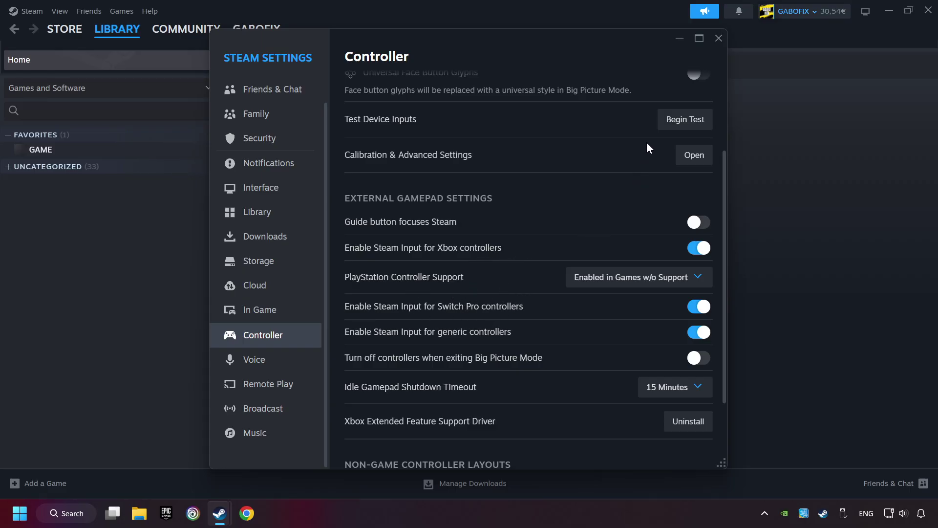
{"action": "left_click", "coordinate": [719, 39]}
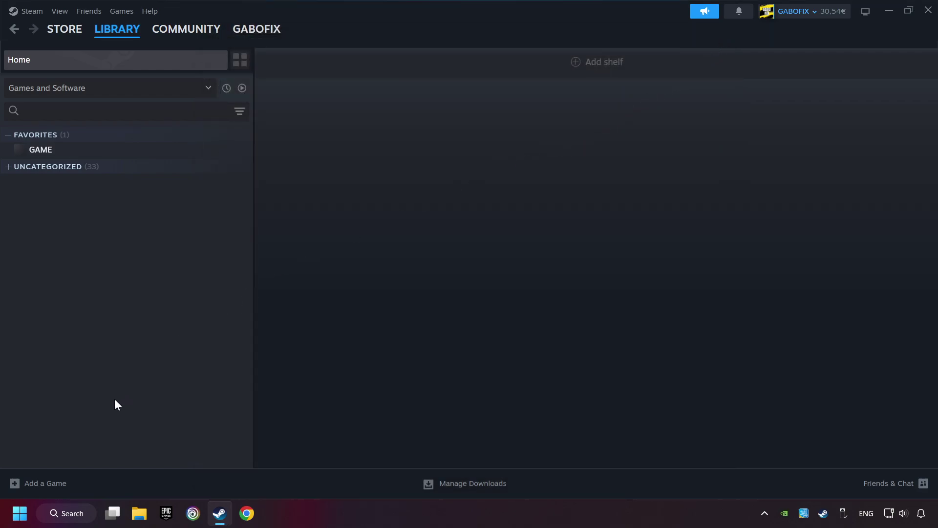
{"action": "left_click", "coordinate": [44, 485]}
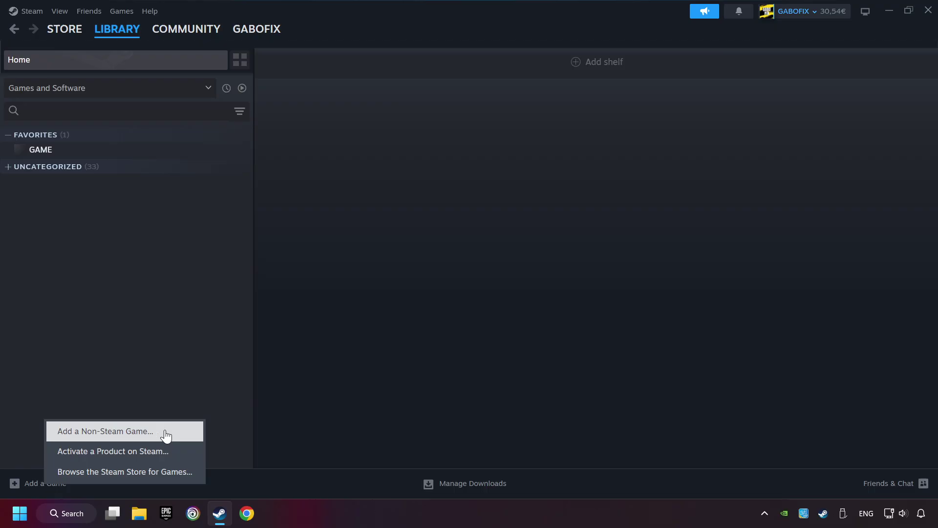
{"action": "left_click", "coordinate": [165, 436]}
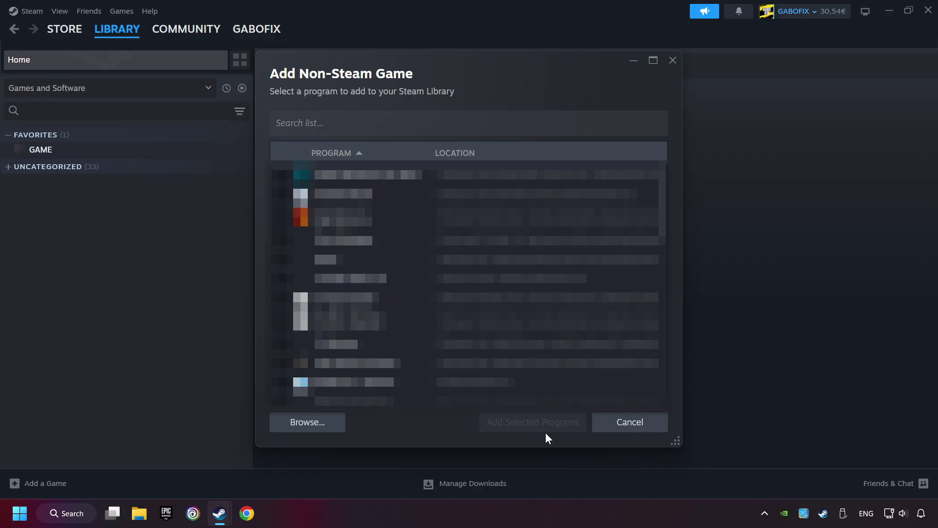
{"action": "left_click", "coordinate": [605, 425]}
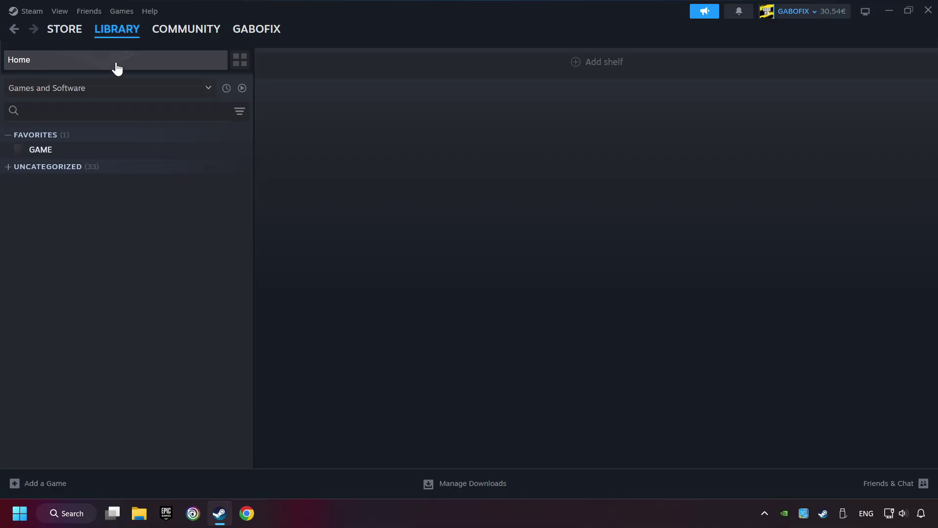
{"action": "mouse_move", "coordinate": [113, 37]}
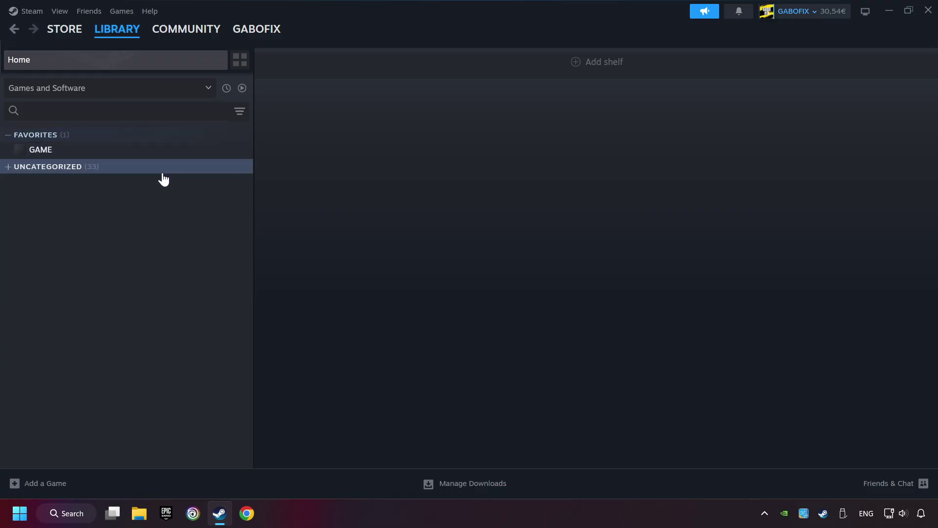
Open the Controller Settings for GAME from its library page.
{"action": "left_click", "coordinate": [107, 158]}
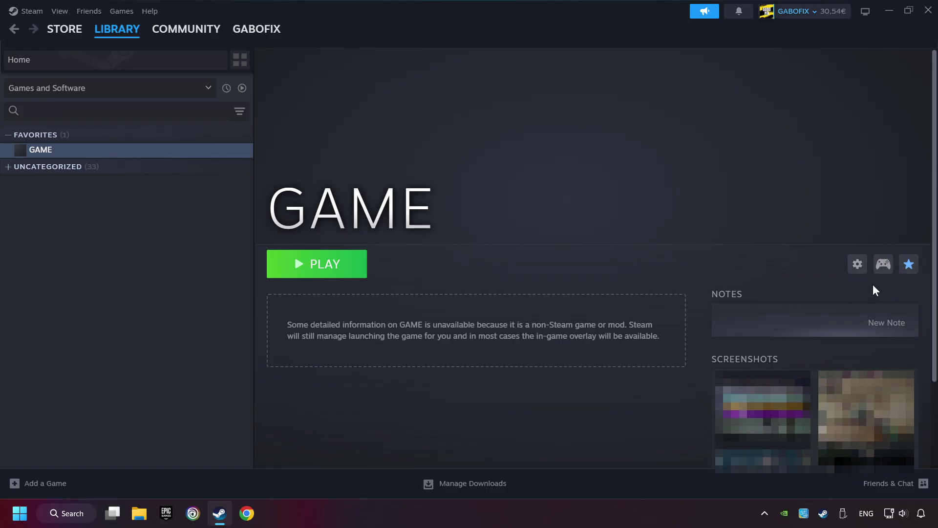
{"action": "left_click", "coordinate": [883, 266]}
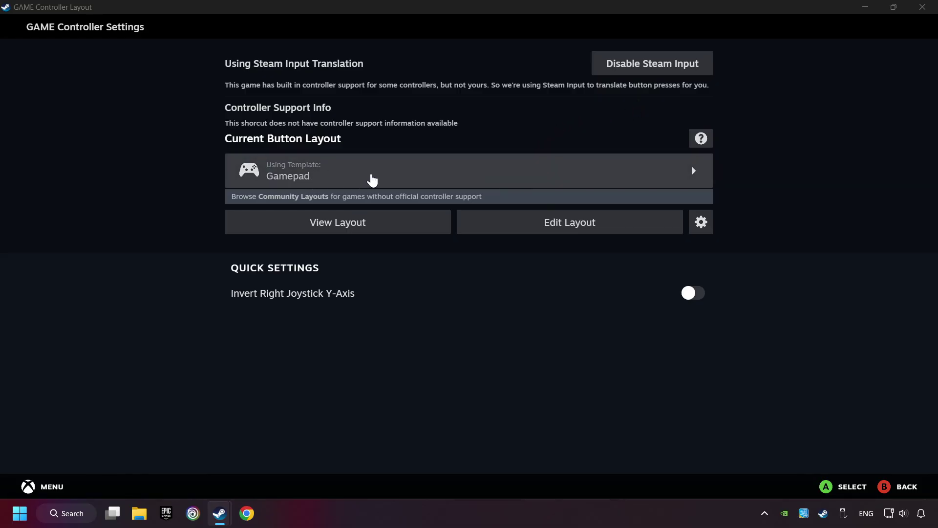
Choose the Gamepad template and review its Buttons, DPad, Triggers and Joysticks mappings.
{"action": "left_click", "coordinate": [371, 178]}
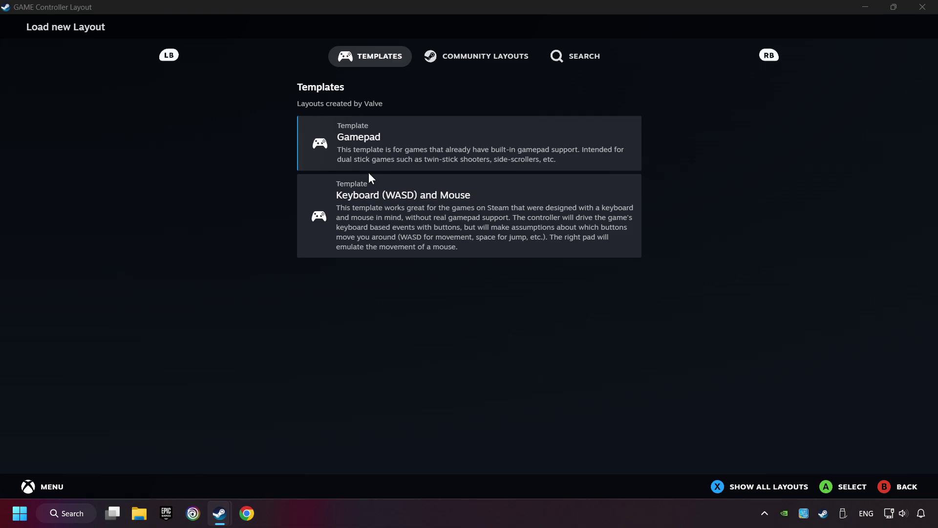
{"action": "left_click", "coordinate": [410, 142]}
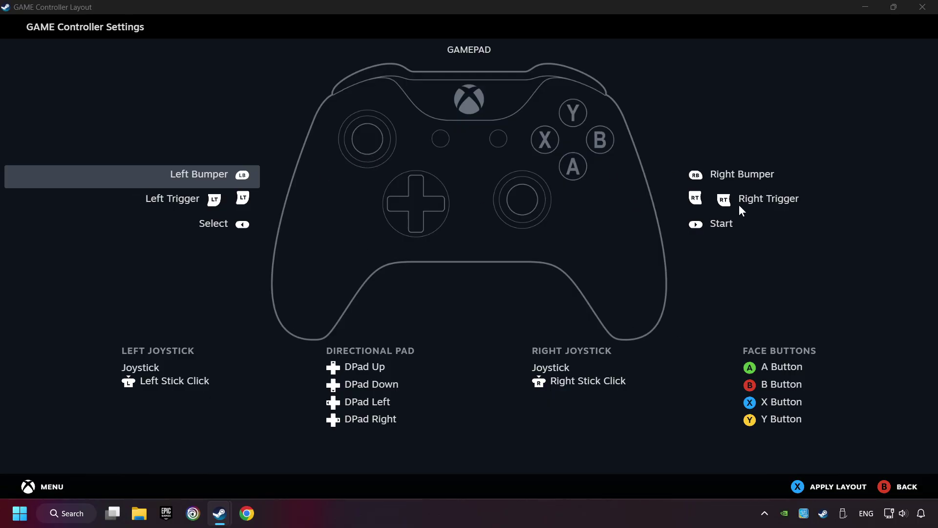
{"action": "left_click", "coordinate": [730, 174]}
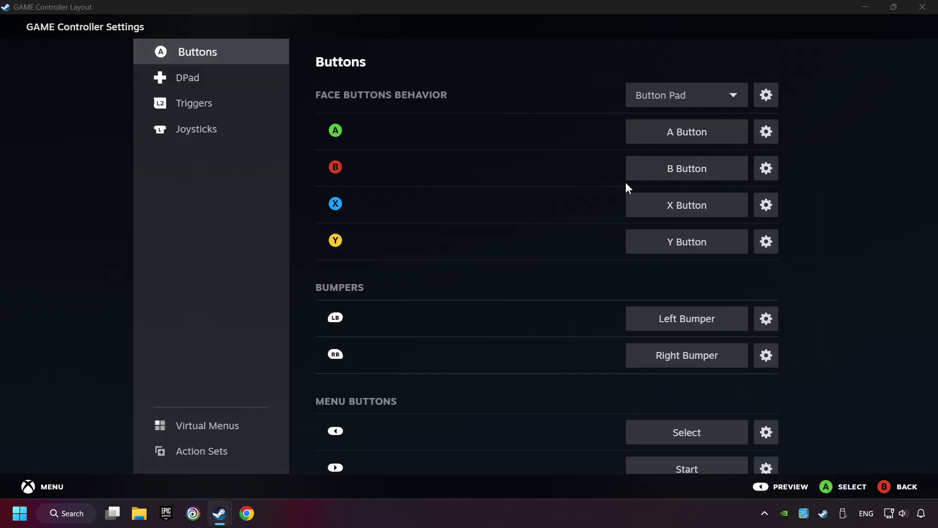
{"action": "left_click", "coordinate": [186, 82]}
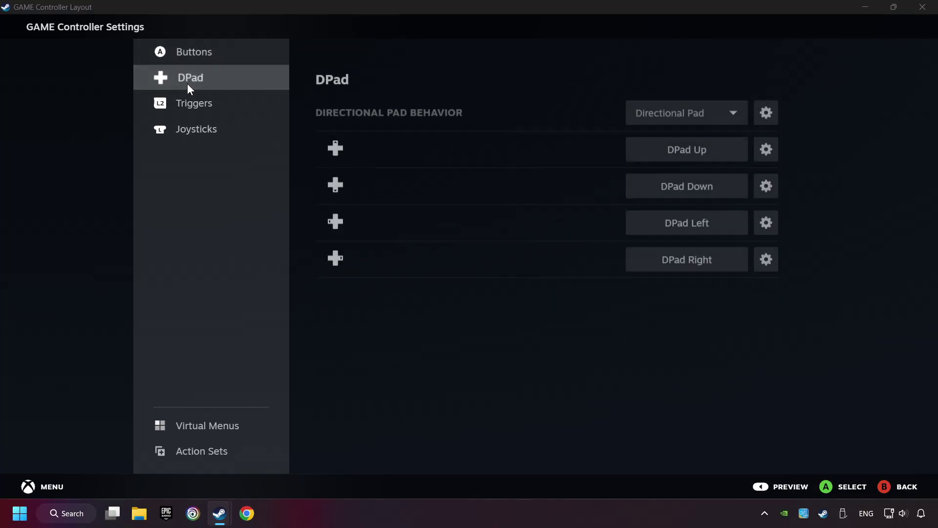
{"action": "left_click", "coordinate": [210, 103]}
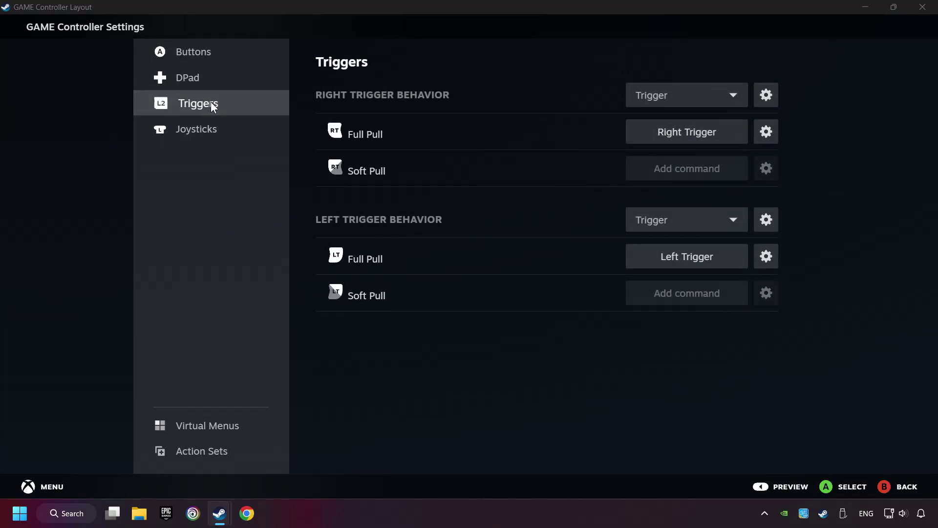
{"action": "left_click", "coordinate": [215, 127]}
{"action": "left_click", "coordinate": [222, 59]}
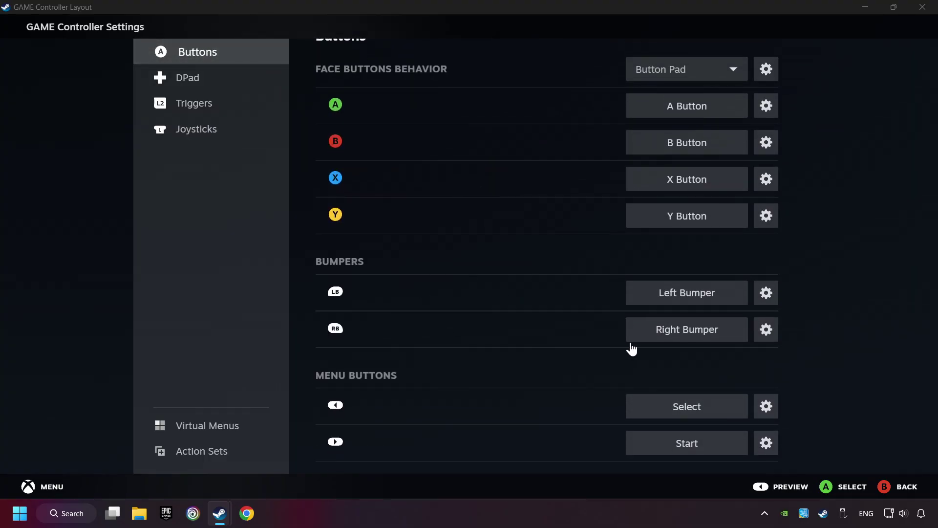
Preview the full Gamepad layout and apply it to GAME.
{"action": "left_click", "coordinate": [784, 487]}
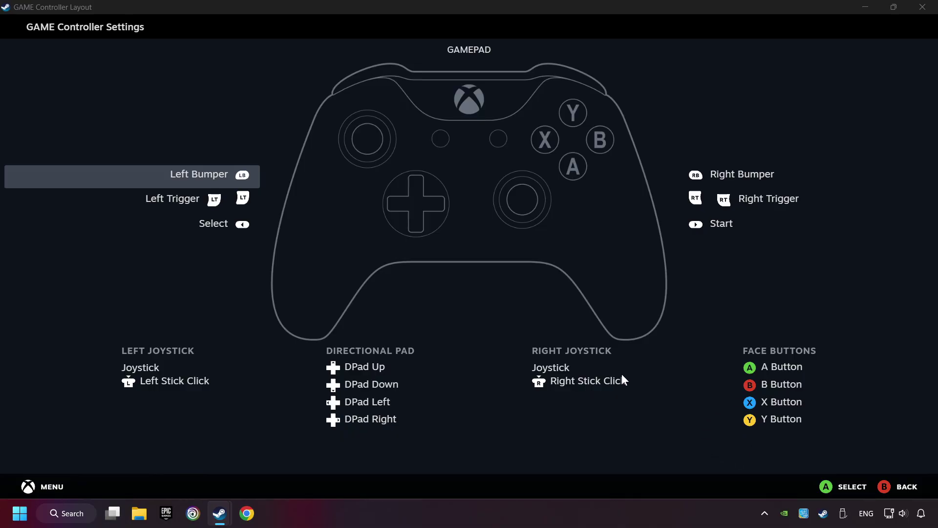
{"action": "left_click", "coordinate": [899, 487]}
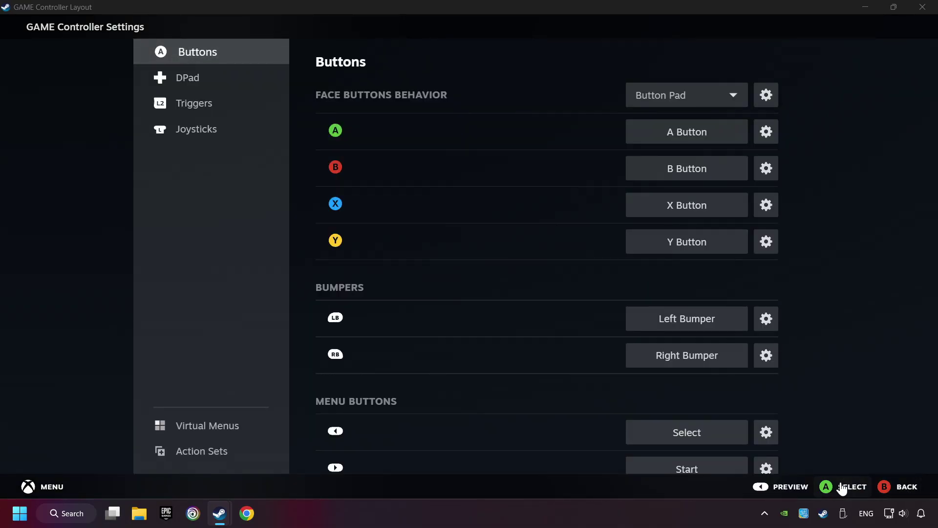
{"action": "left_click", "coordinate": [781, 488]}
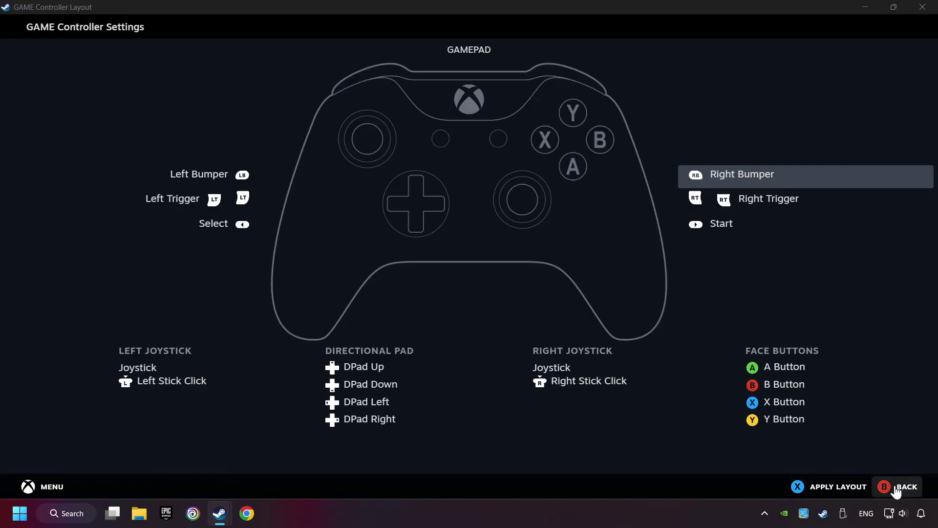
{"action": "left_click", "coordinate": [824, 491]}
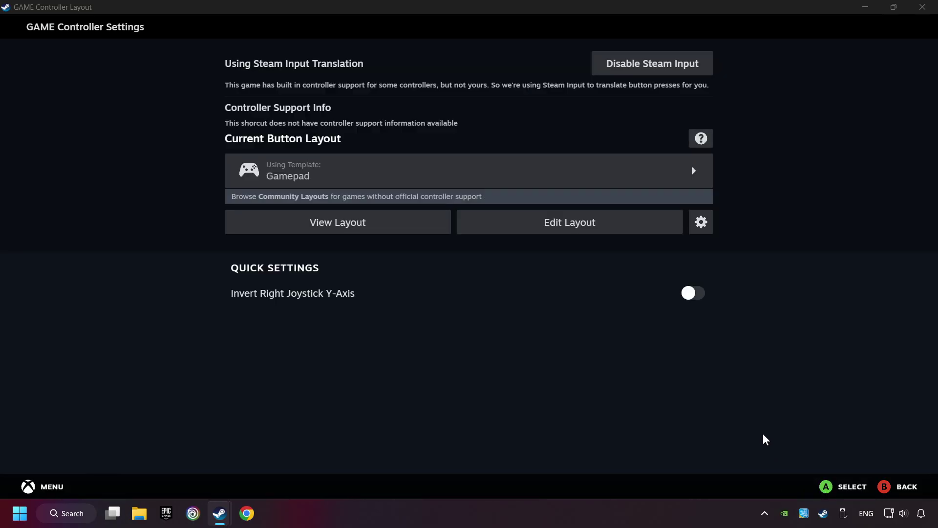
Close GAME's Controller Settings in Steam via BACK to return to its library page.
{"action": "left_click", "coordinate": [885, 491]}
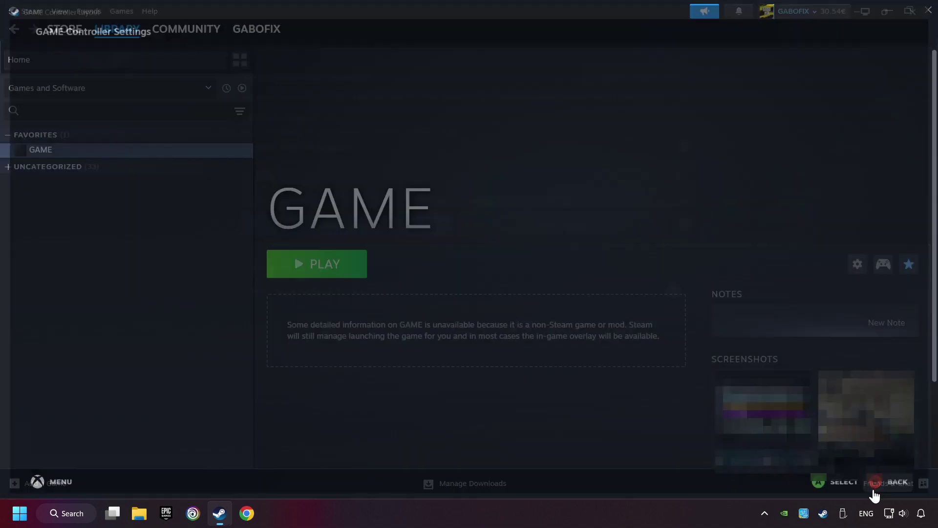